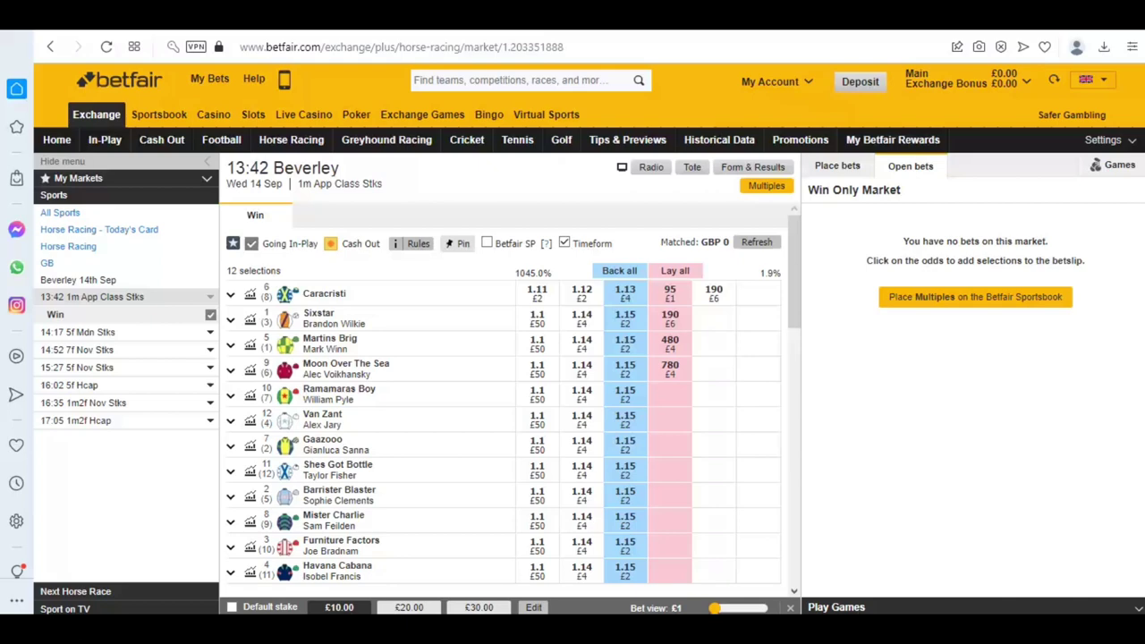
Step: View the 1.01 probability note and examine the back and lay amounts for Caracristi in the 13:42 Beverley market
{"action": "key", "text": "alt+Tab"}
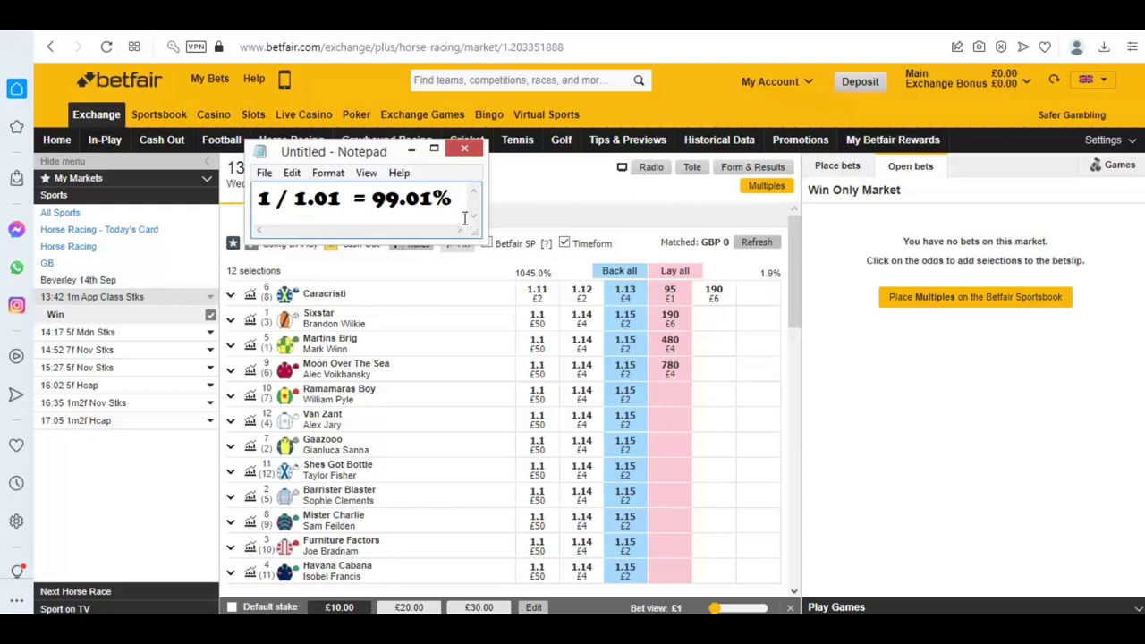
{"action": "left_click", "coordinate": [464, 147]}
{"action": "left_click", "coordinate": [626, 320]}
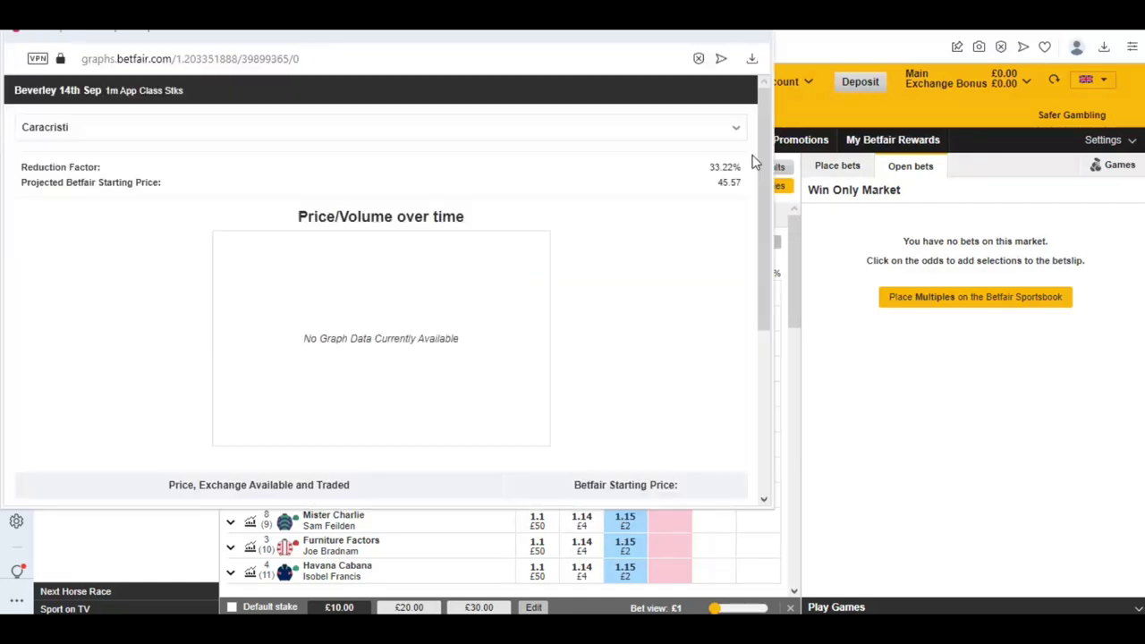
{"action": "scroll", "coordinate": [311, 294], "scroll_direction": "down", "scroll_amount": 5}
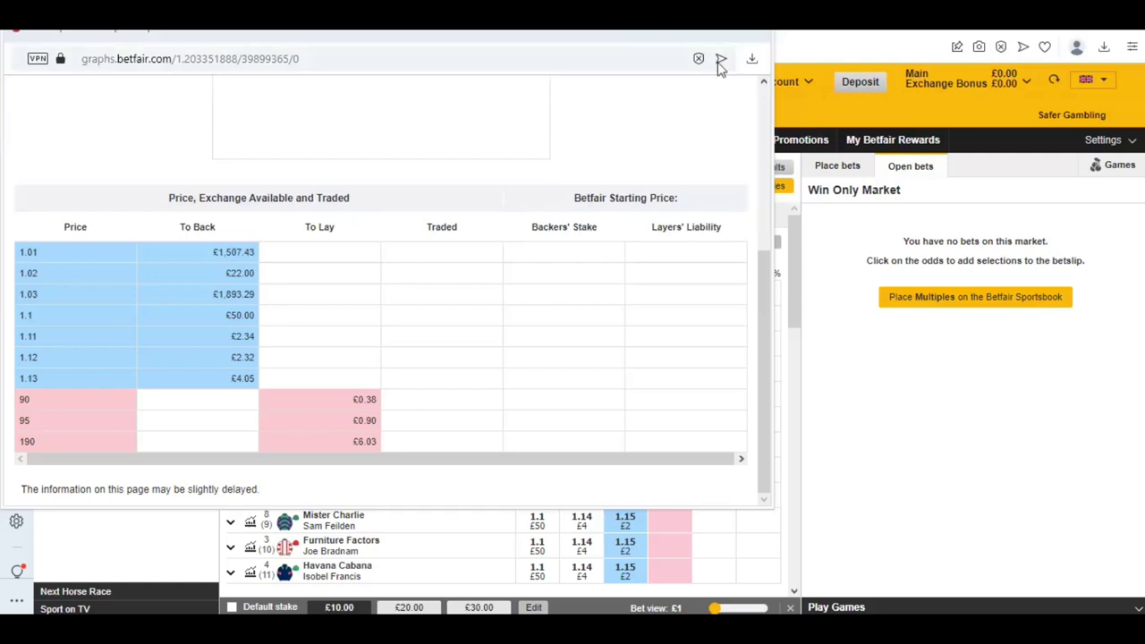
{"action": "left_click", "coordinate": [749, 36]}
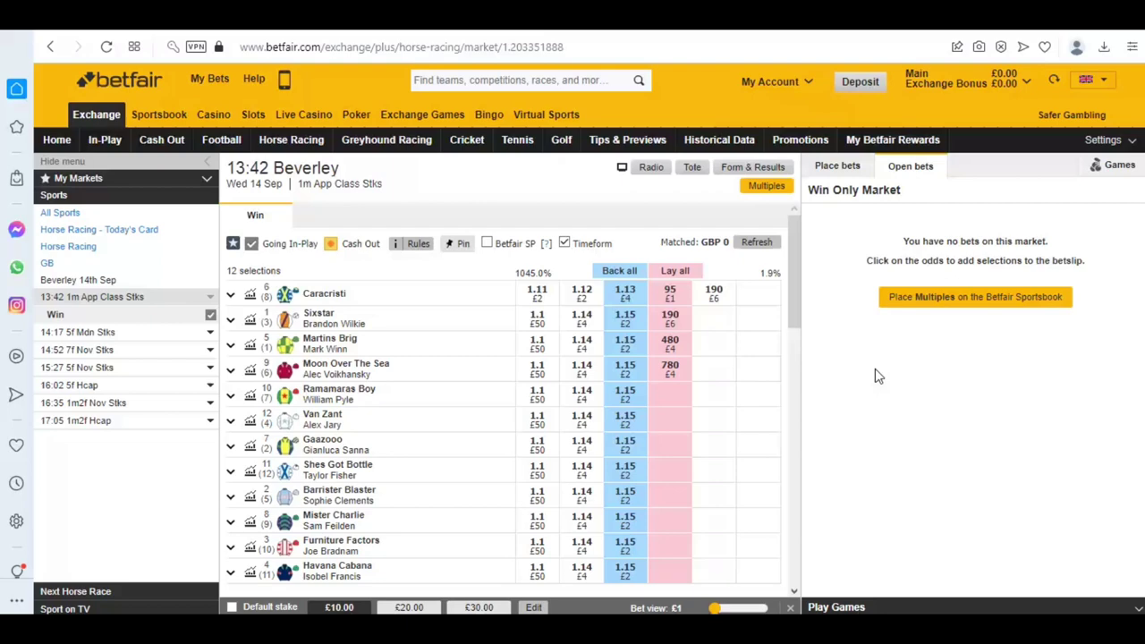
Step: On the Racing Bet Data dashboard, restrict the month filter to Jan, Feb and Mar and export the data to Excel
{"action": "mouse_move", "coordinate": [673, 40]}
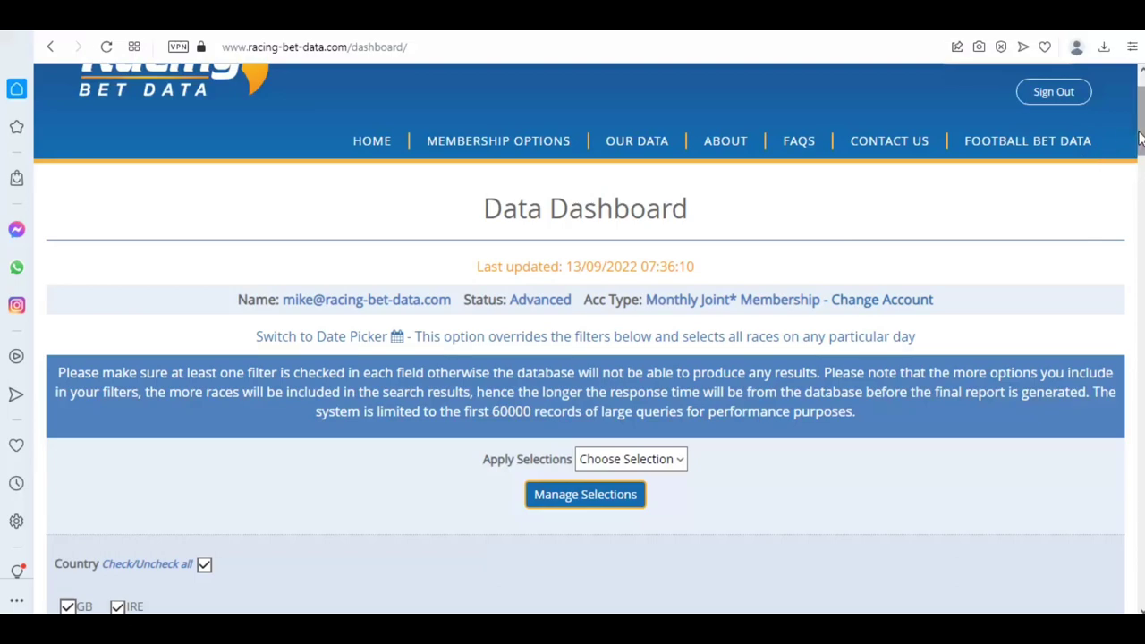
{"action": "left_click_drag", "start_coordinate": [1139, 136], "coordinate": [1129, 543]}
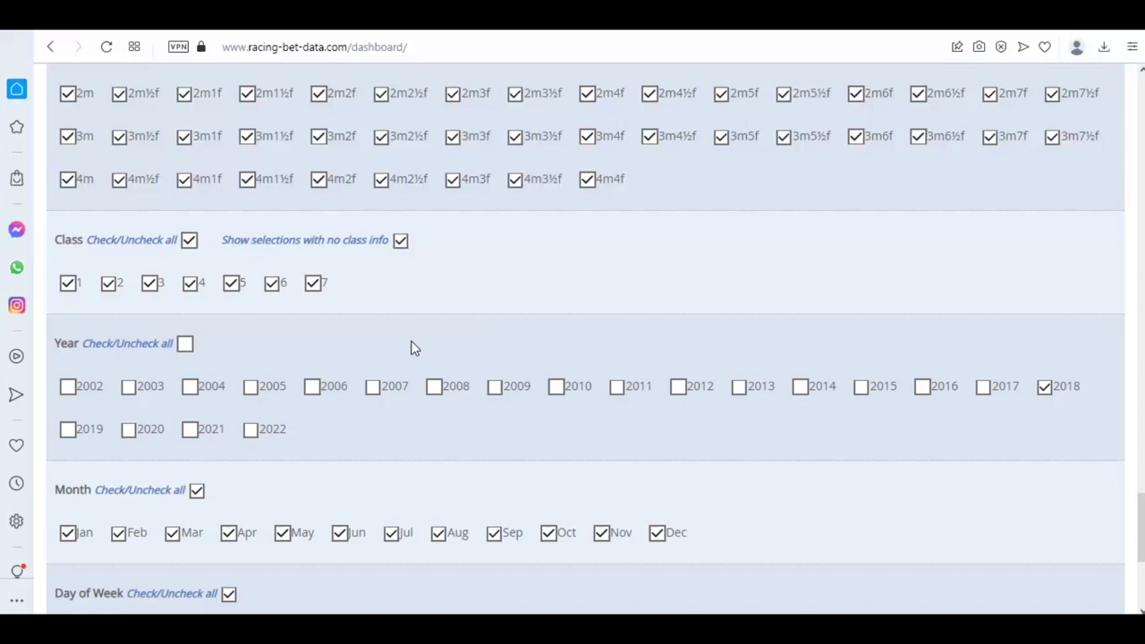
{"action": "left_click", "coordinate": [197, 490]}
{"action": "left_click", "coordinate": [83, 539]}
{"action": "left_click", "coordinate": [124, 539]}
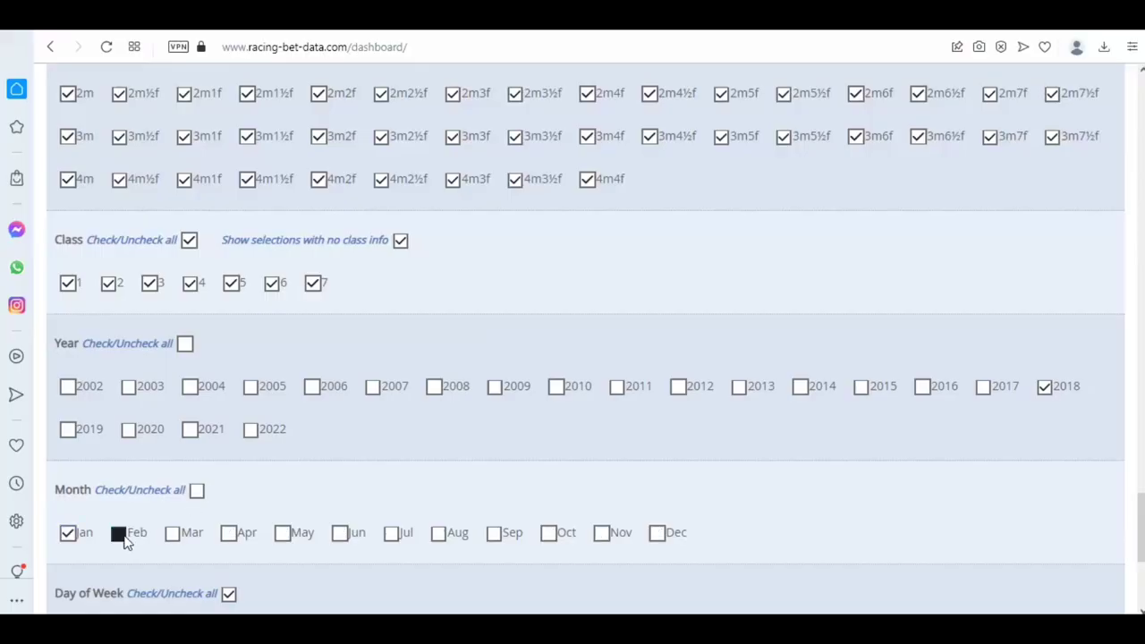
{"action": "left_click", "coordinate": [179, 538]}
{"action": "scroll", "coordinate": [542, 536], "scroll_direction": "down", "scroll_amount": 1}
{"action": "scroll", "coordinate": [542, 536], "scroll_direction": "down", "scroll_amount": 1}
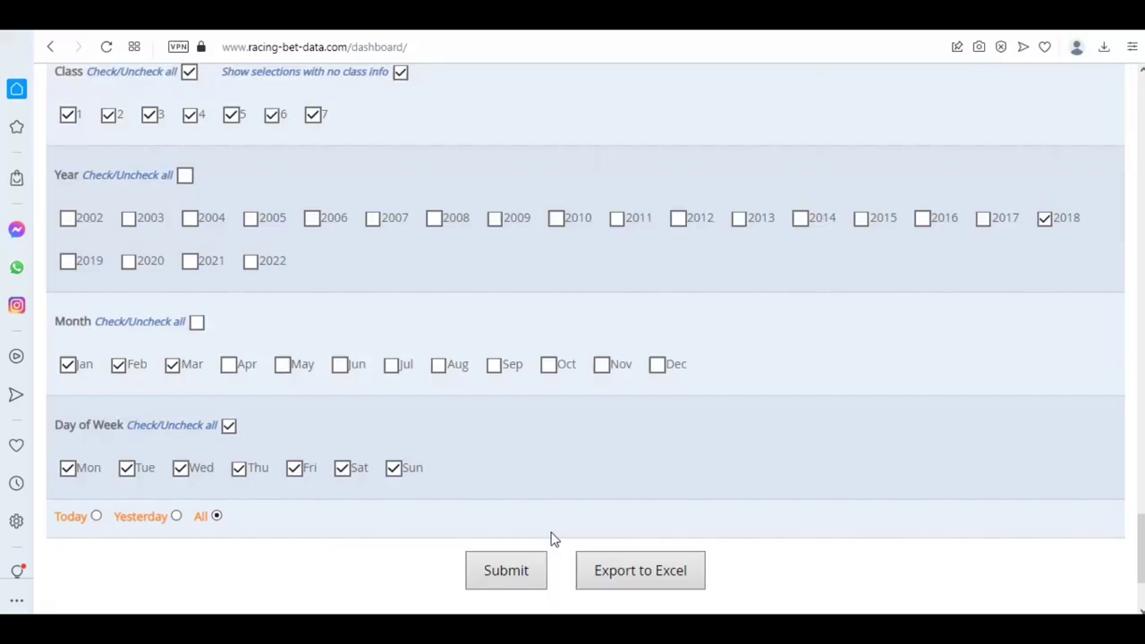
{"action": "left_click", "coordinate": [639, 566]}
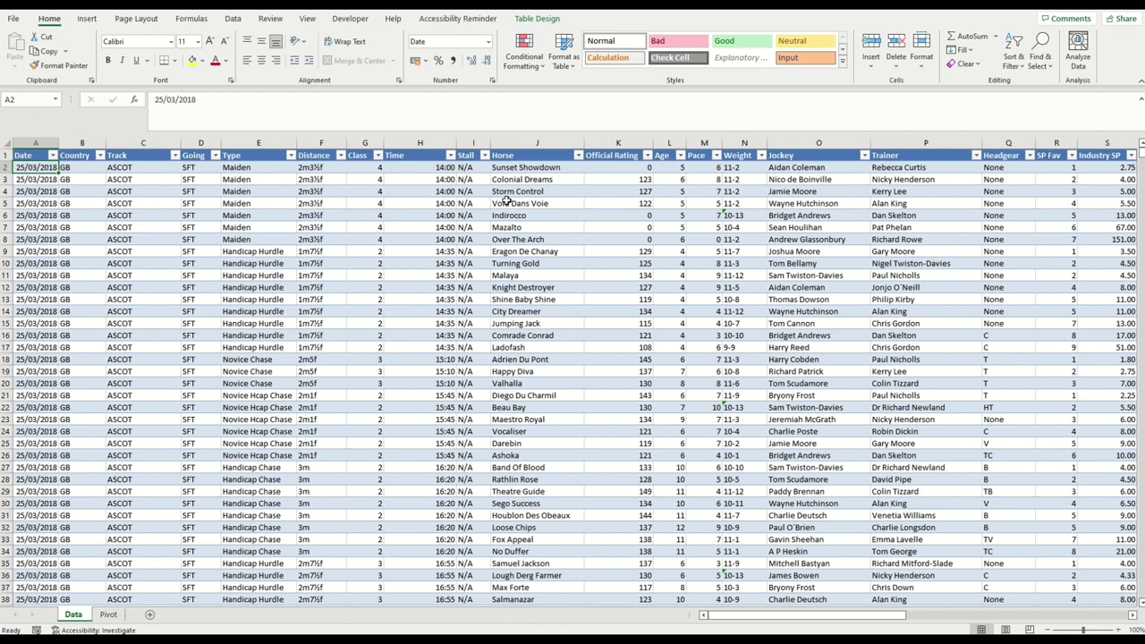
Step: Switch to the Excel workbook and examine the race records and columns on the Data sheet
{"action": "left_click", "coordinate": [508, 227]}
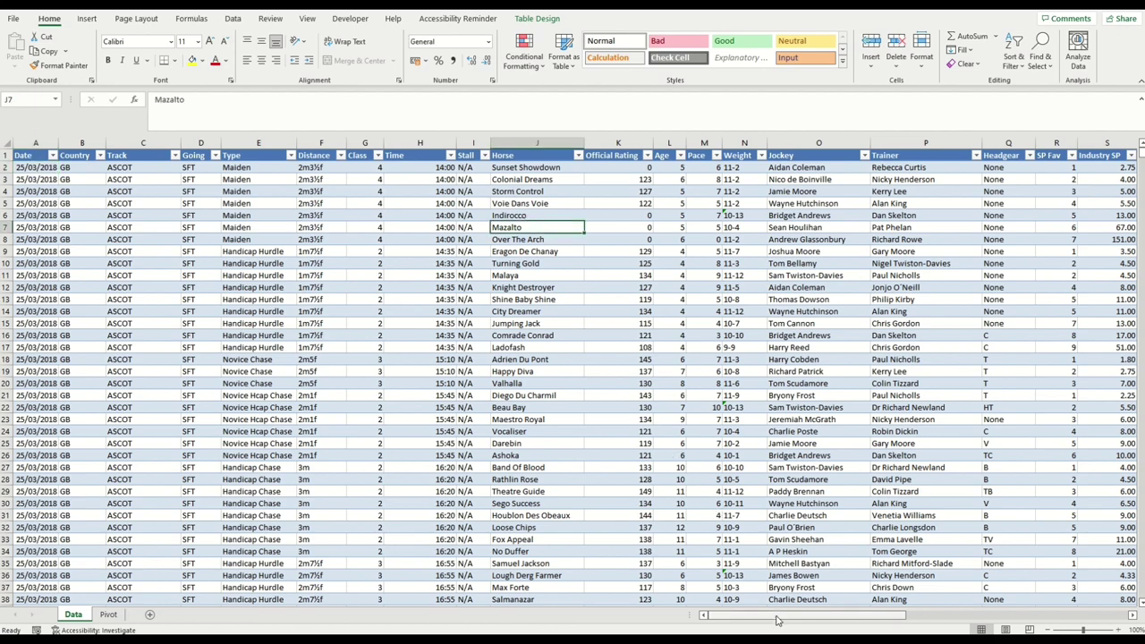
{"action": "left_click_drag", "start_coordinate": [776, 618], "coordinate": [704, 610]}
{"action": "scroll", "coordinate": [845, 536], "scroll_direction": "down", "scroll_amount": 2}
{"action": "scroll", "coordinate": [308, 270], "scroll_direction": "up", "scroll_amount": 2}
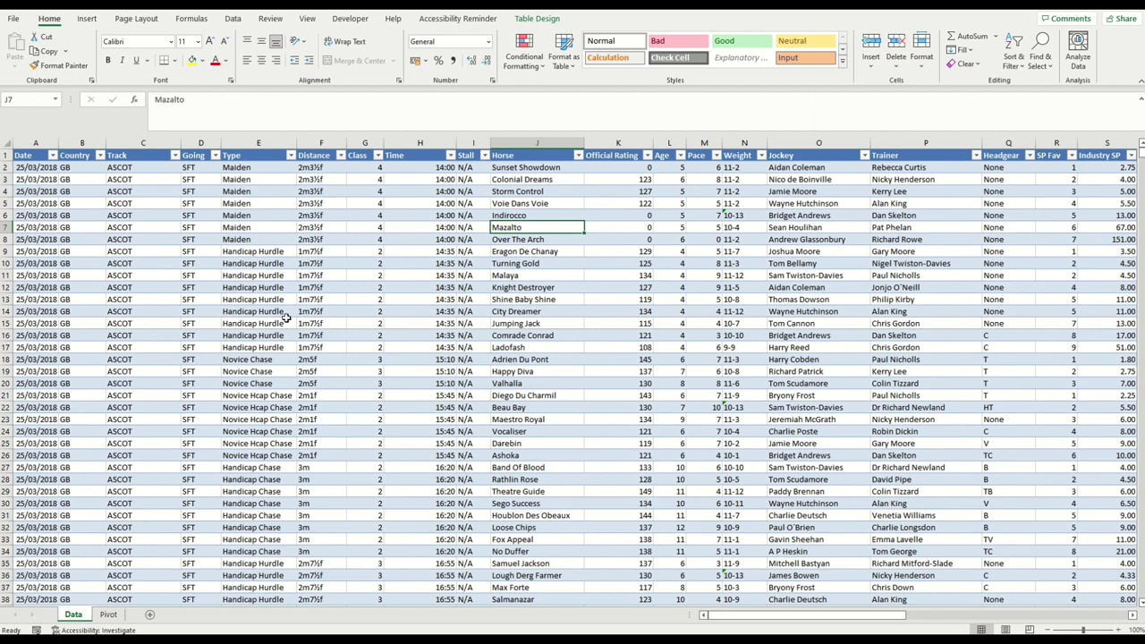
Step: Open the Pivot sheet and look through the fields available for the pivot table
{"action": "left_click", "coordinate": [108, 617]}
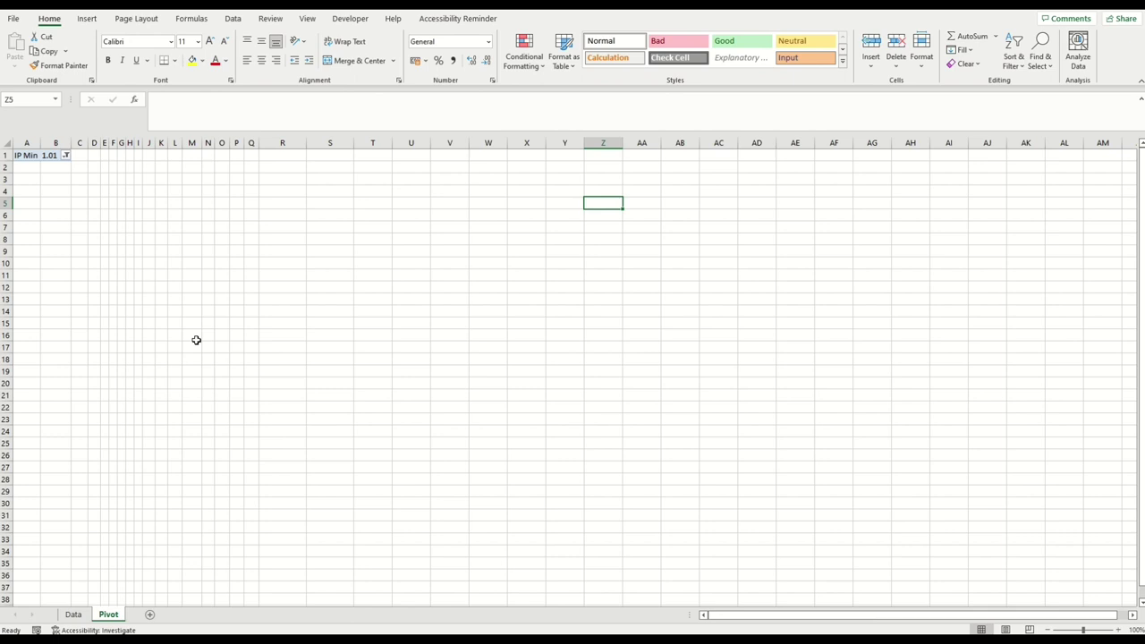
{"action": "left_click", "coordinate": [36, 158]}
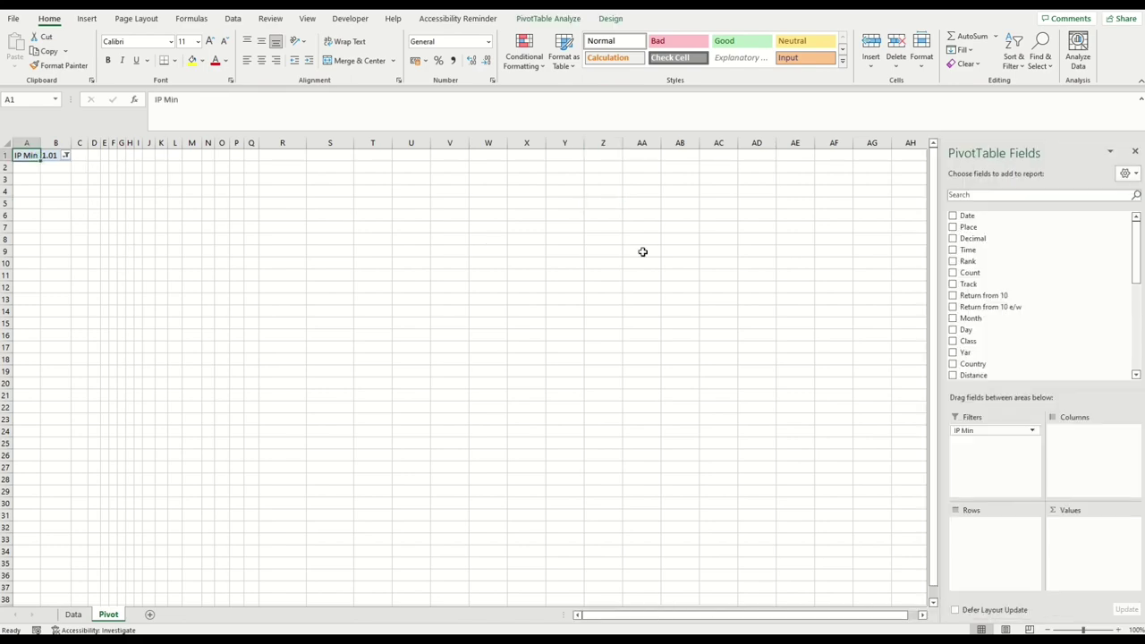
{"action": "left_click_drag", "start_coordinate": [1141, 272], "coordinate": [1128, 340]}
{"action": "scroll", "coordinate": [1028, 295], "scroll_direction": "down", "scroll_amount": 3}
{"action": "scroll", "coordinate": [983, 251], "scroll_direction": "up", "scroll_amount": 5}
Step: Examine the range of prices available in the pivot table's IP Min filter, leaving 1.01 selected
{"action": "left_click", "coordinate": [251, 239]}
{"action": "left_click", "coordinate": [66, 156]}
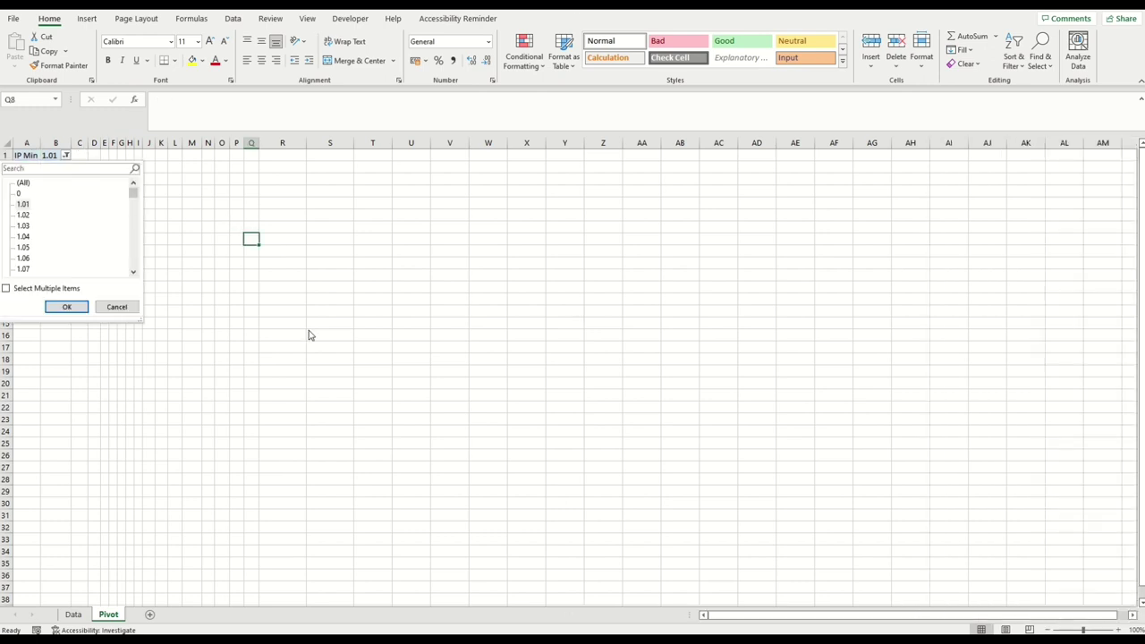
{"action": "left_click", "coordinate": [44, 157]}
{"action": "left_click", "coordinate": [44, 157]}
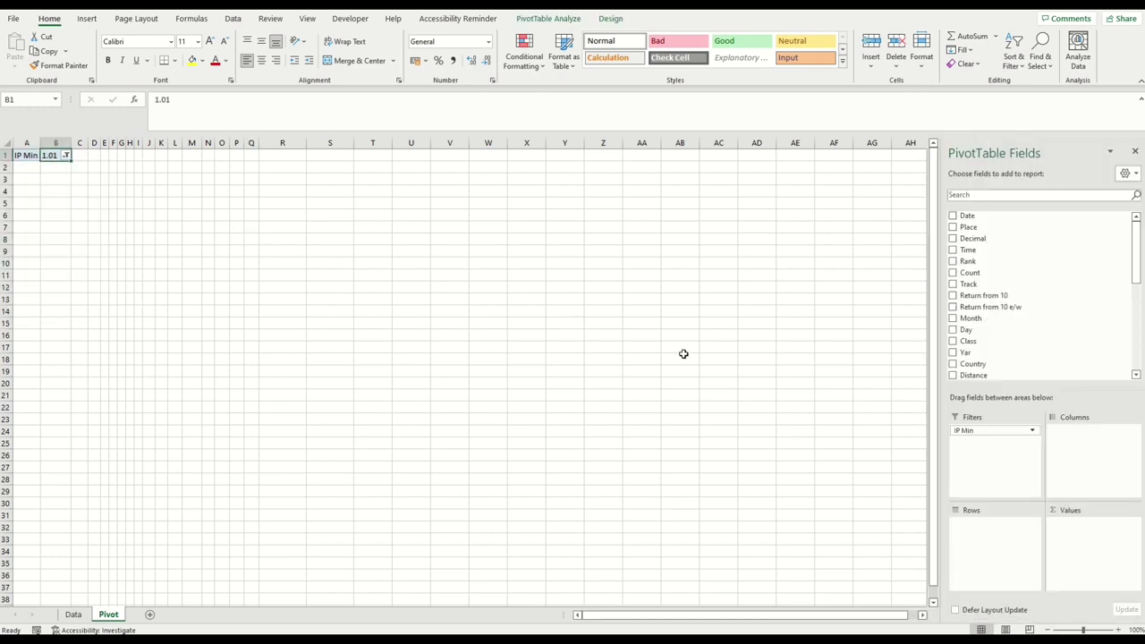
{"action": "left_click", "coordinate": [66, 155]}
{"action": "left_click_drag", "start_coordinate": [132, 192], "coordinate": [131, 284]}
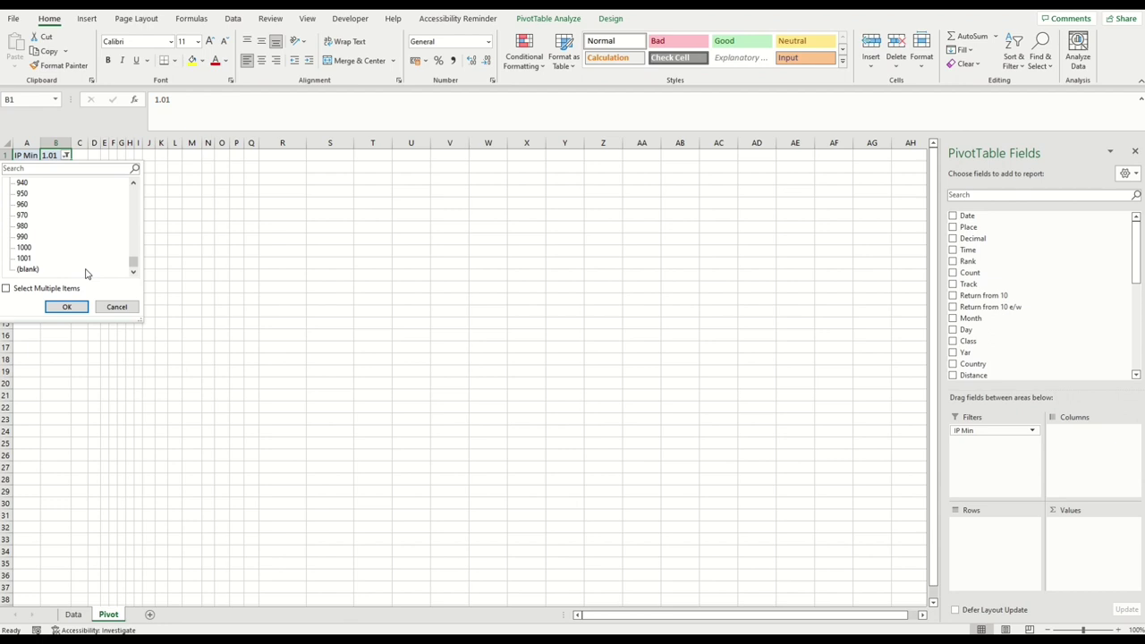
{"action": "left_click_drag", "start_coordinate": [133, 264], "coordinate": [79, 195]}
{"action": "left_click", "coordinate": [117, 308]}
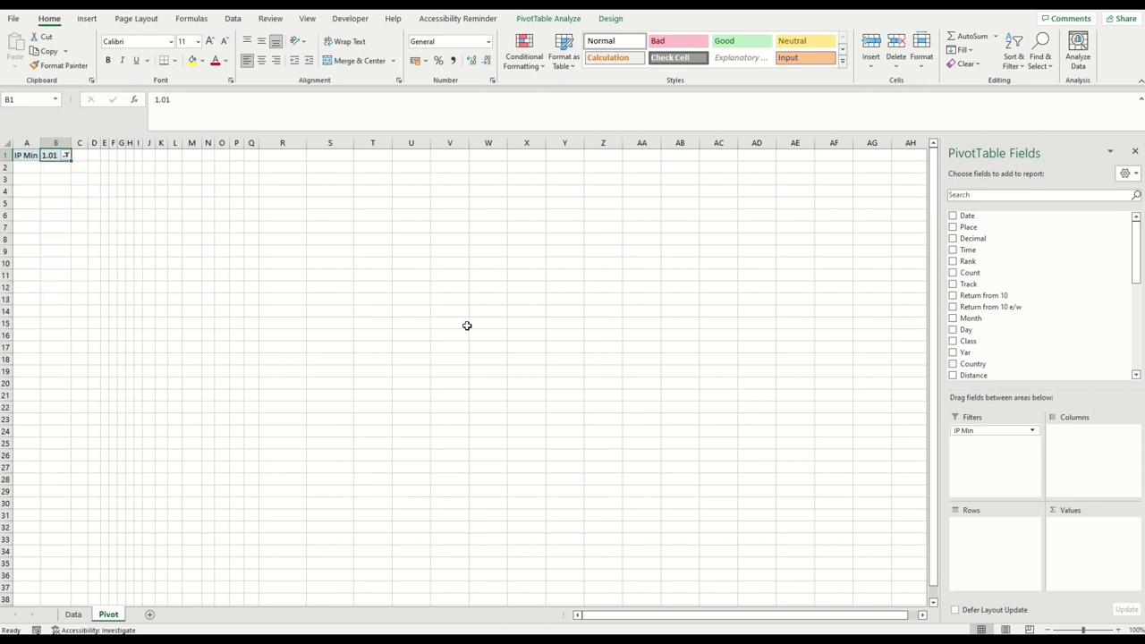
Step: Add the Place field to the pivot table rows and rename the row header as Finishing Place
{"action": "left_click_drag", "start_coordinate": [1028, 229], "coordinate": [361, 312]}
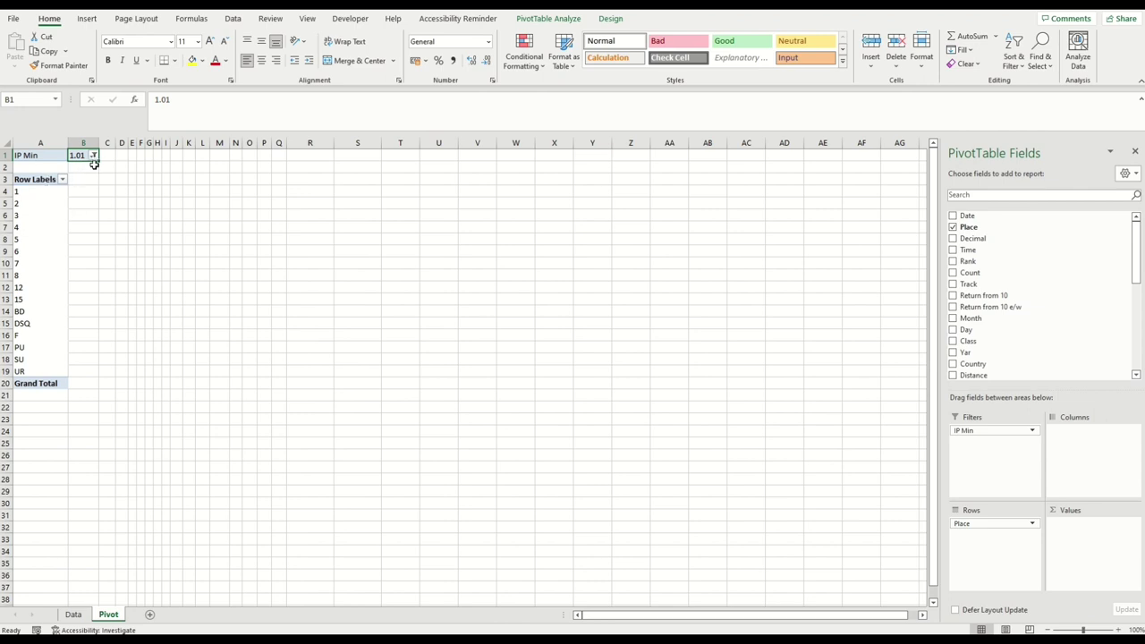
{"action": "left_click", "coordinate": [45, 180]}
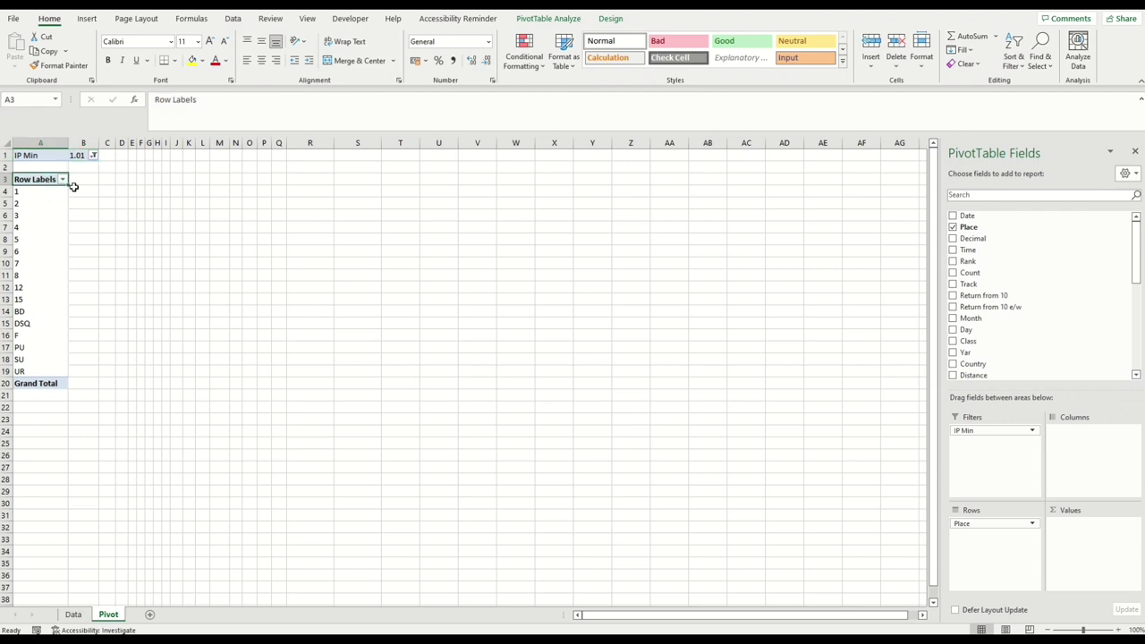
{"action": "type", "text": "Finishin"}
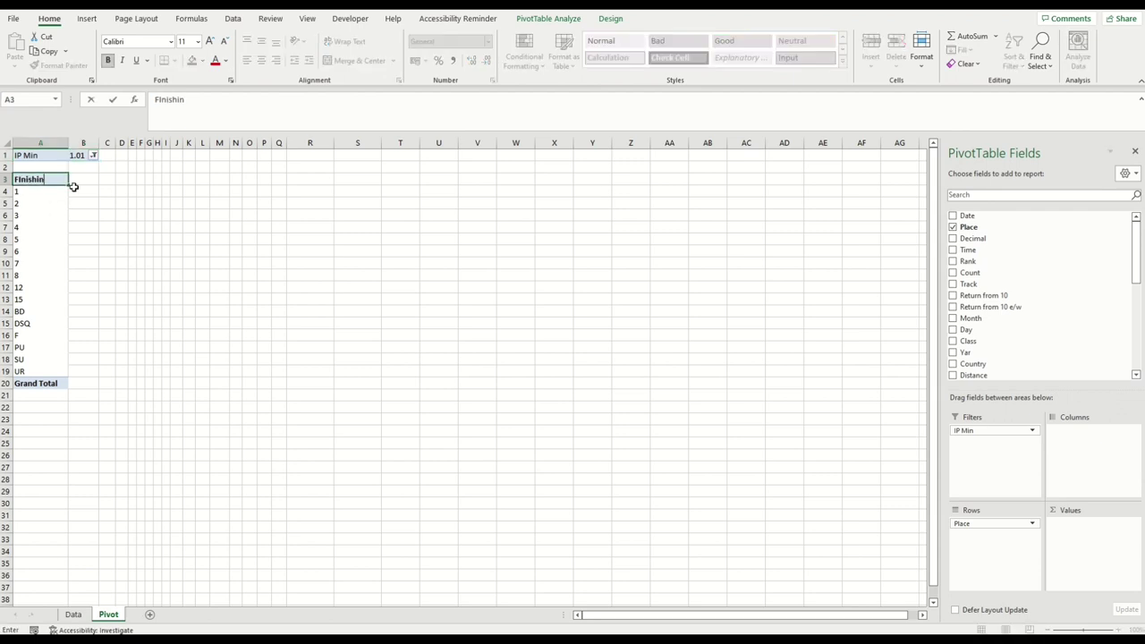
{"action": "type", "text": "g Place"}
{"action": "left_click", "coordinate": [140, 239]}
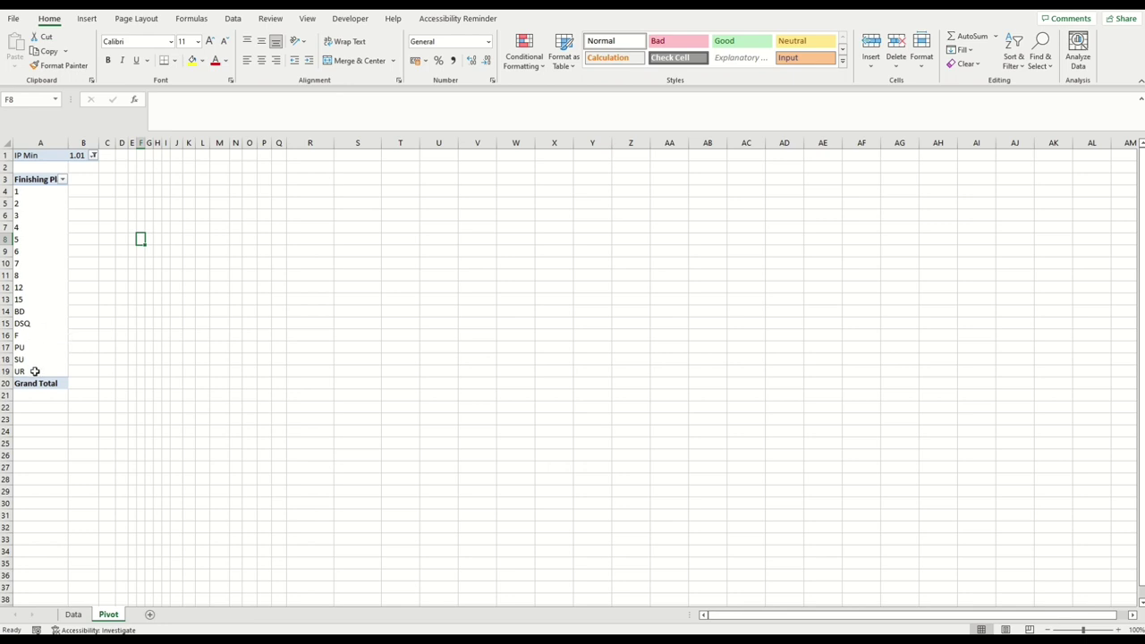
Step: Filter the Finishing Place rows to exclude DSQ
{"action": "left_click", "coordinate": [41, 324]}
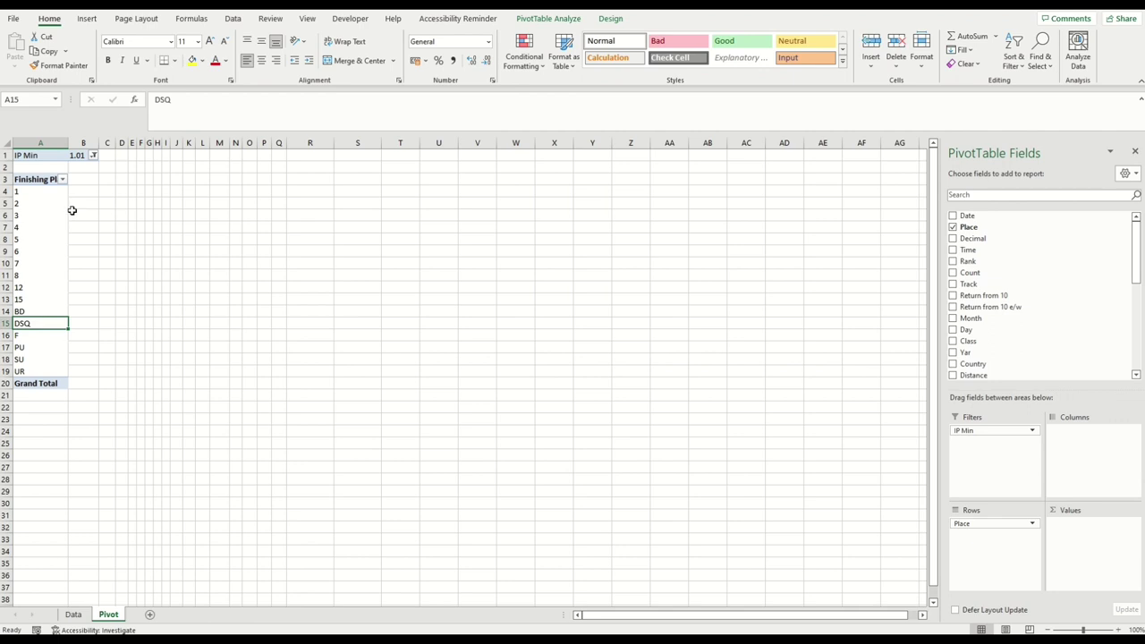
{"action": "left_click", "coordinate": [61, 179]}
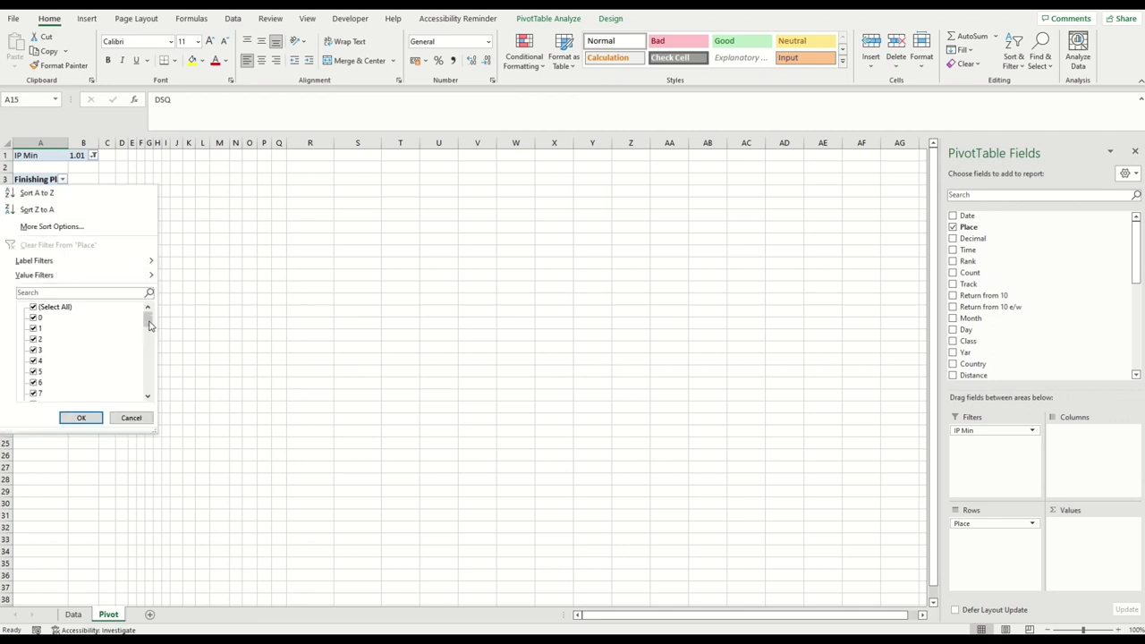
{"action": "left_click_drag", "start_coordinate": [147, 322], "coordinate": [147, 381]}
{"action": "left_click", "coordinate": [33, 308]}
{"action": "left_click", "coordinate": [80, 417]}
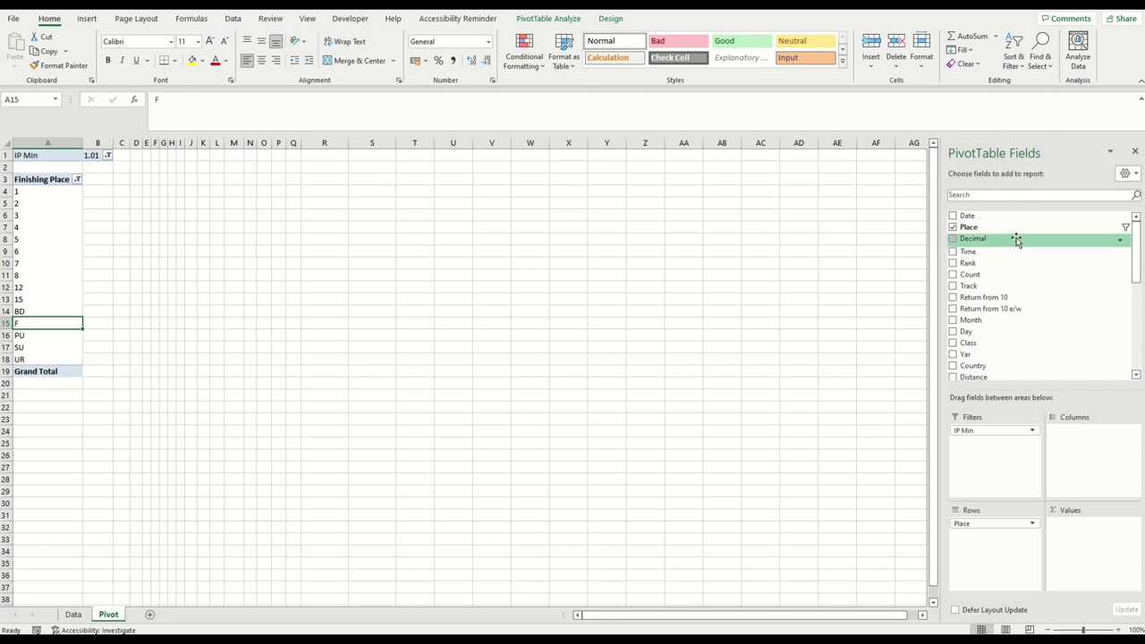
Step: Add the Decimal field to the pivot table values as a count and widen column C
{"action": "left_click_drag", "start_coordinate": [1015, 239], "coordinate": [1109, 523]}
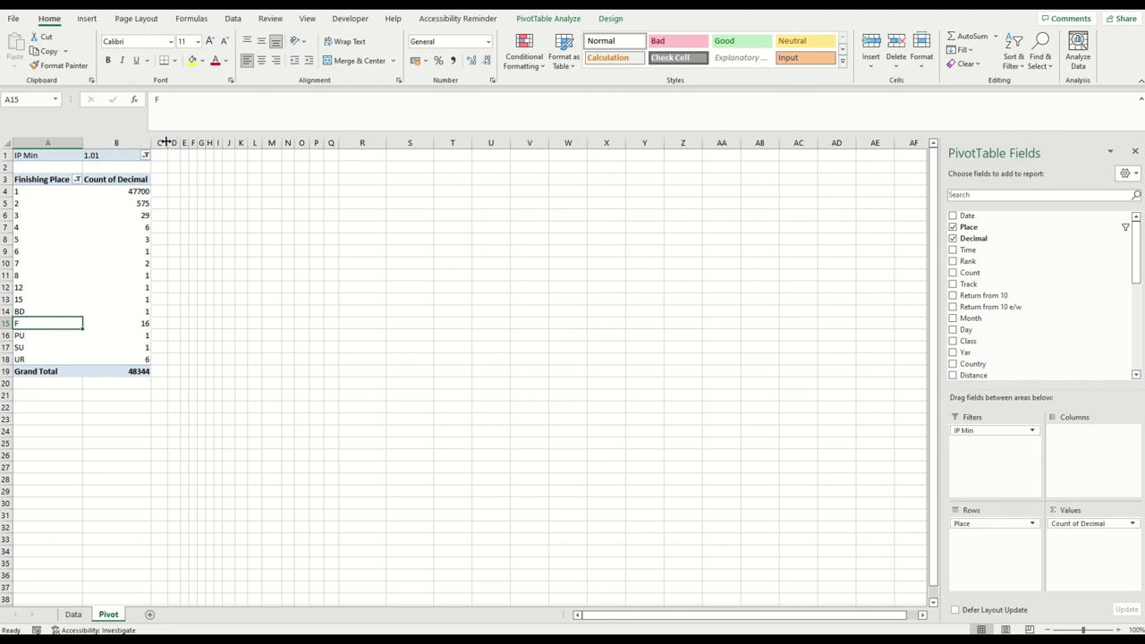
{"action": "left_click_drag", "start_coordinate": [167, 143], "coordinate": [216, 146]}
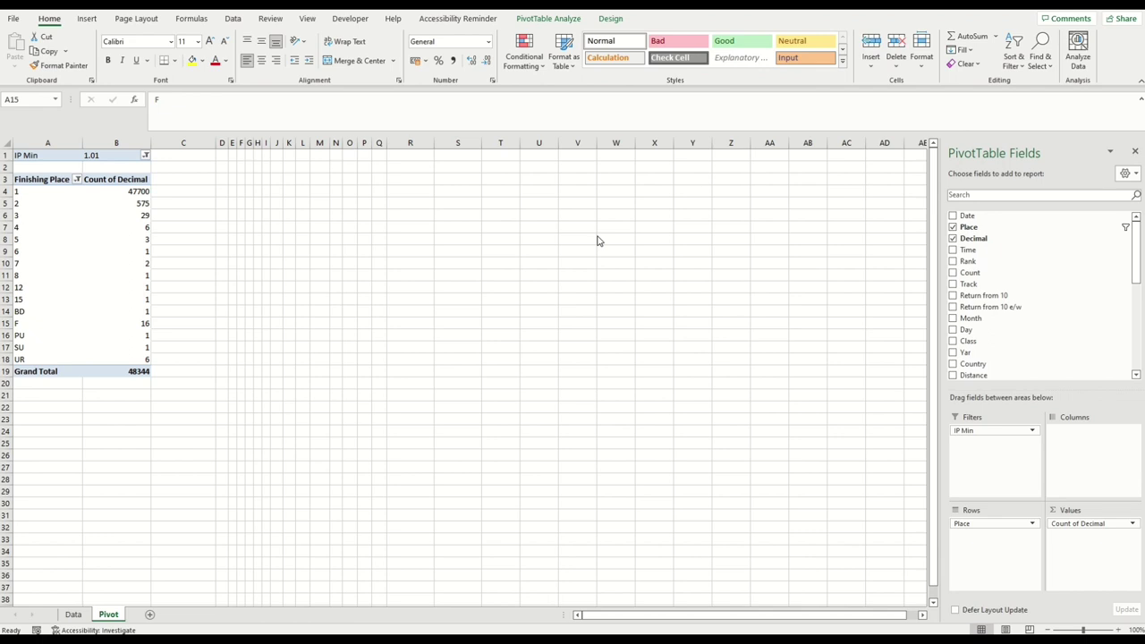
Step: Enter the label Lay Stake in R1 with a stake of 10 in S1
{"action": "left_click", "coordinate": [411, 156]}
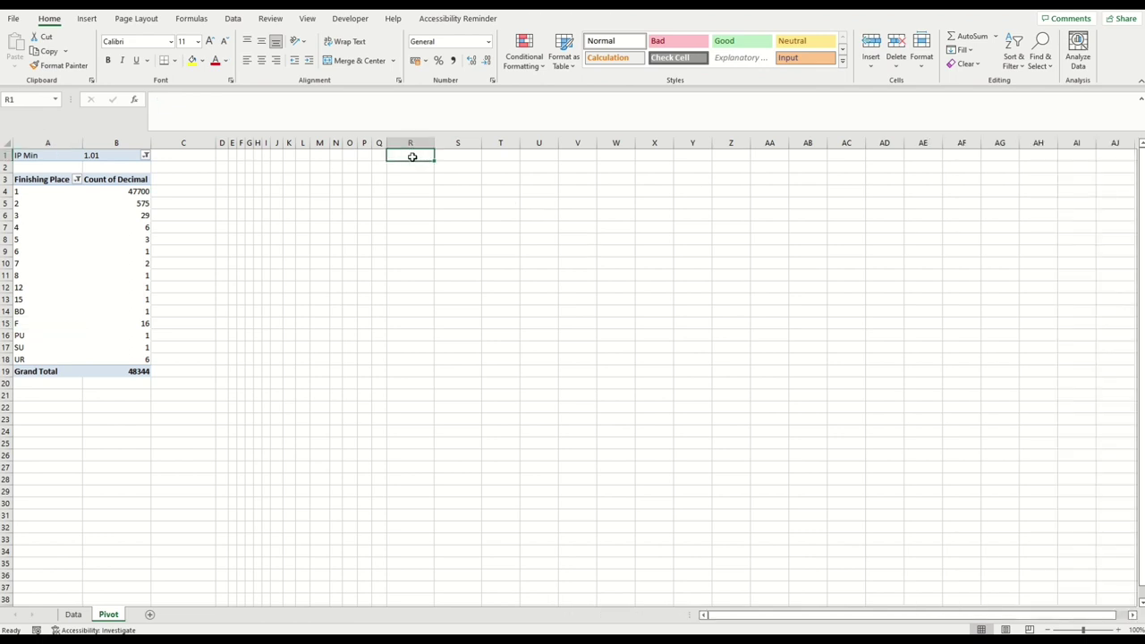
{"action": "type", "text": "Lay Stake"}
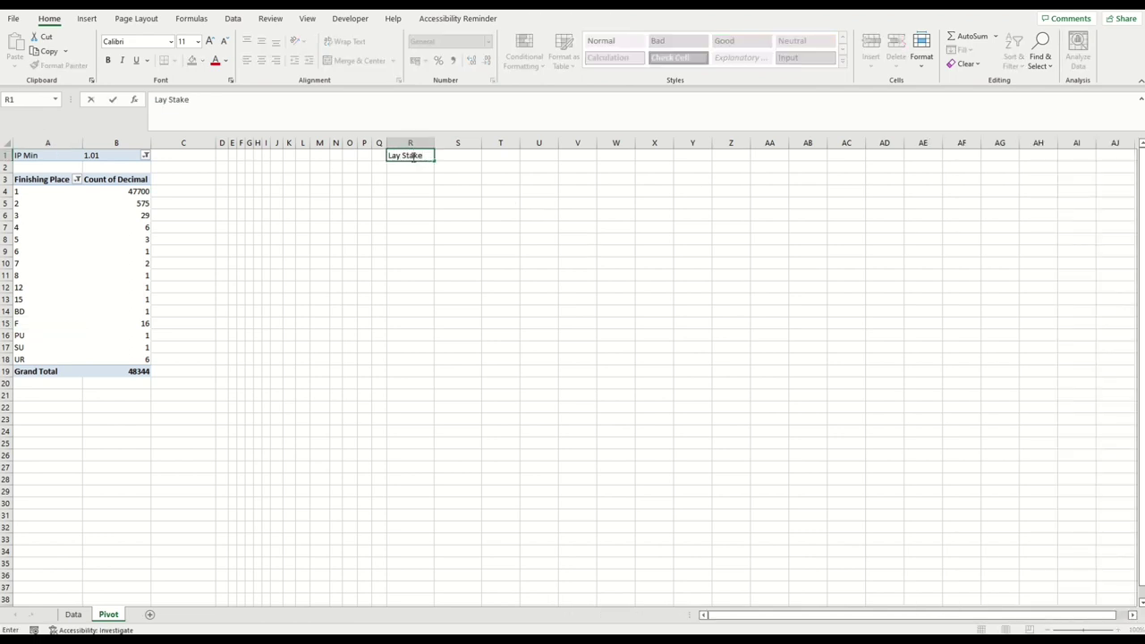
{"action": "key", "text": "Tab"}
{"action": "type", "text": "10"}
{"action": "key", "text": "Return"}
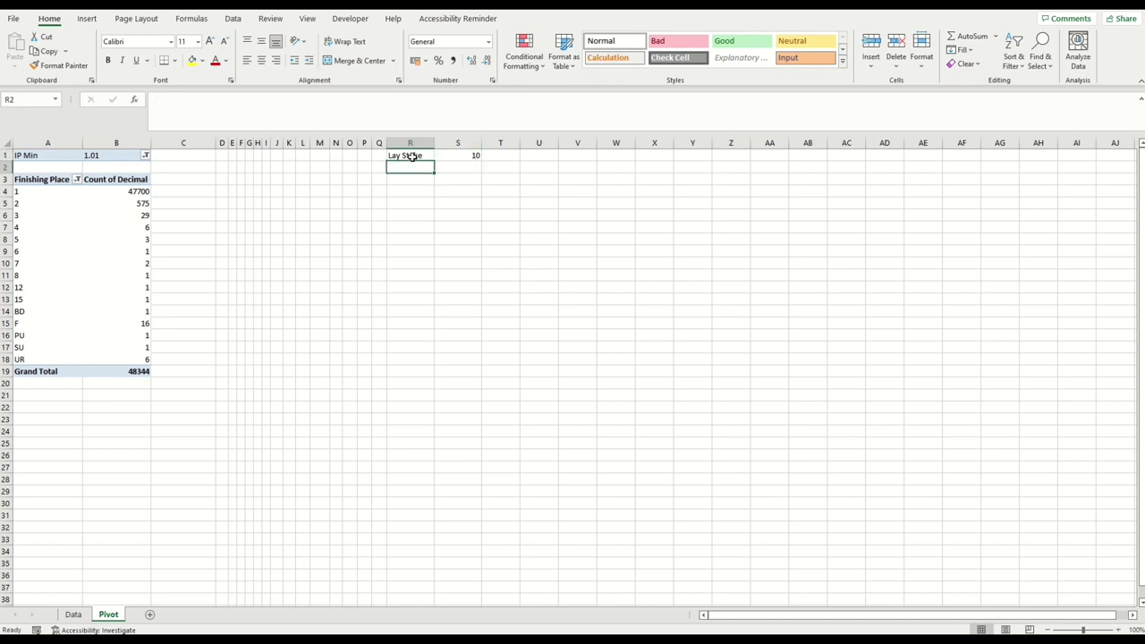
Step: Enter the label Liability in R2 and multiply the stake by the IP Min price in S2 with =S1*B1
{"action": "type", "text": "Liability"}
{"action": "key", "text": "Tab"}
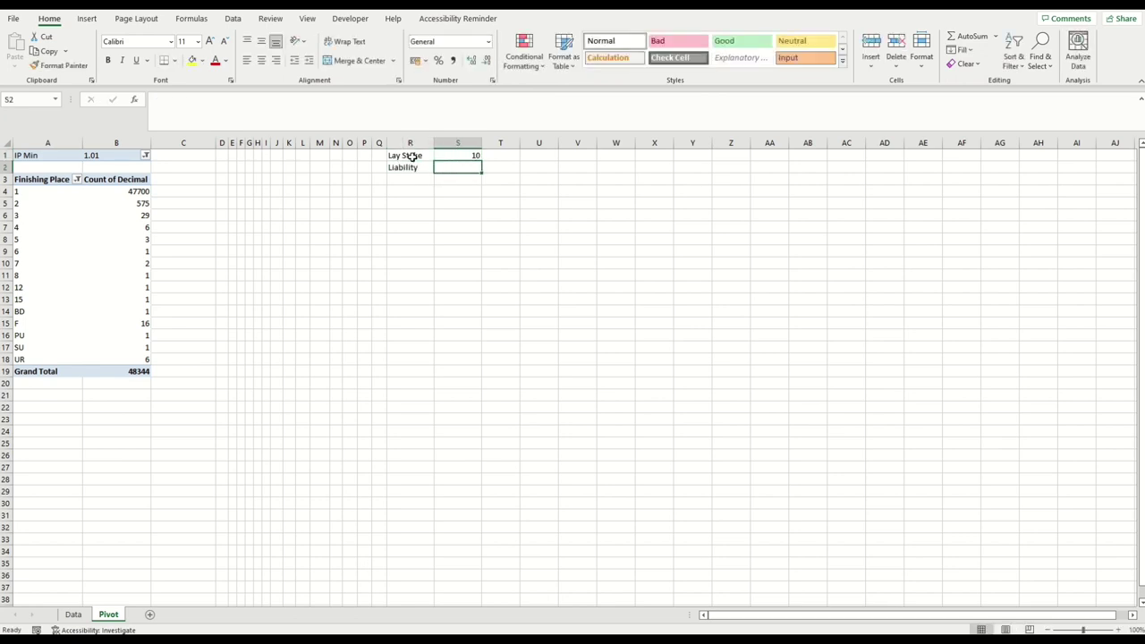
{"action": "type", "text": "="}
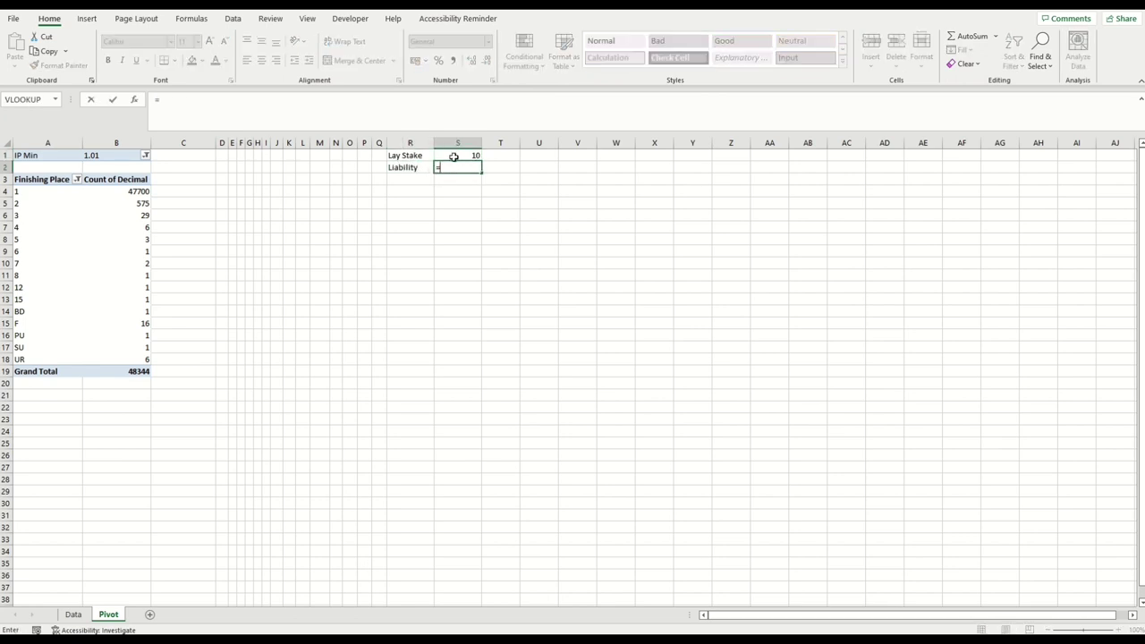
{"action": "left_click", "coordinate": [455, 156]}
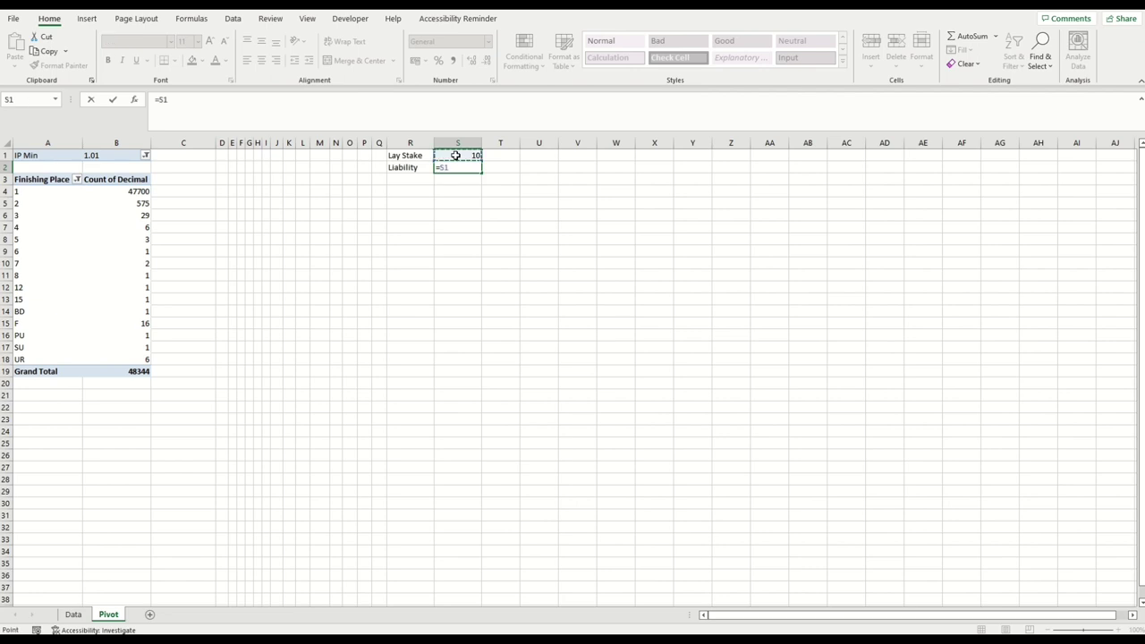
{"action": "type", "text": "*"}
{"action": "left_click", "coordinate": [92, 155]}
{"action": "key", "text": "Return"}
Step: Extend the Liability formula in S2 to subtract the stake, making it =S1*B1-S1
{"action": "left_click", "coordinate": [467, 169]}
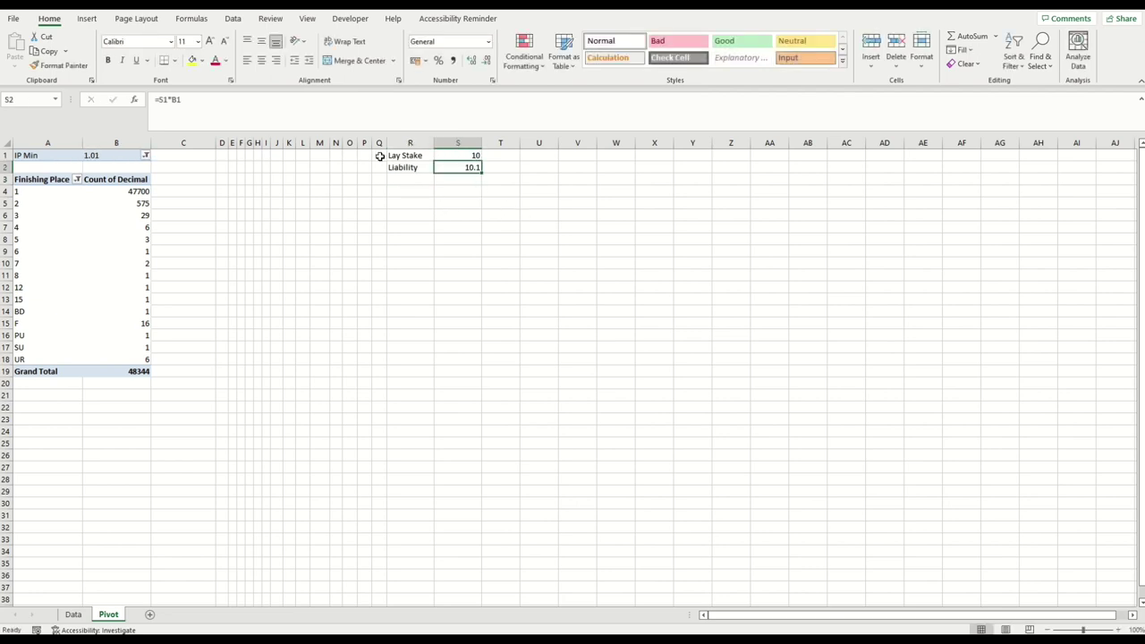
{"action": "left_click", "coordinate": [191, 101]}
{"action": "type", "text": "-"}
{"action": "left_click", "coordinate": [465, 157]}
{"action": "key", "text": "Return"}
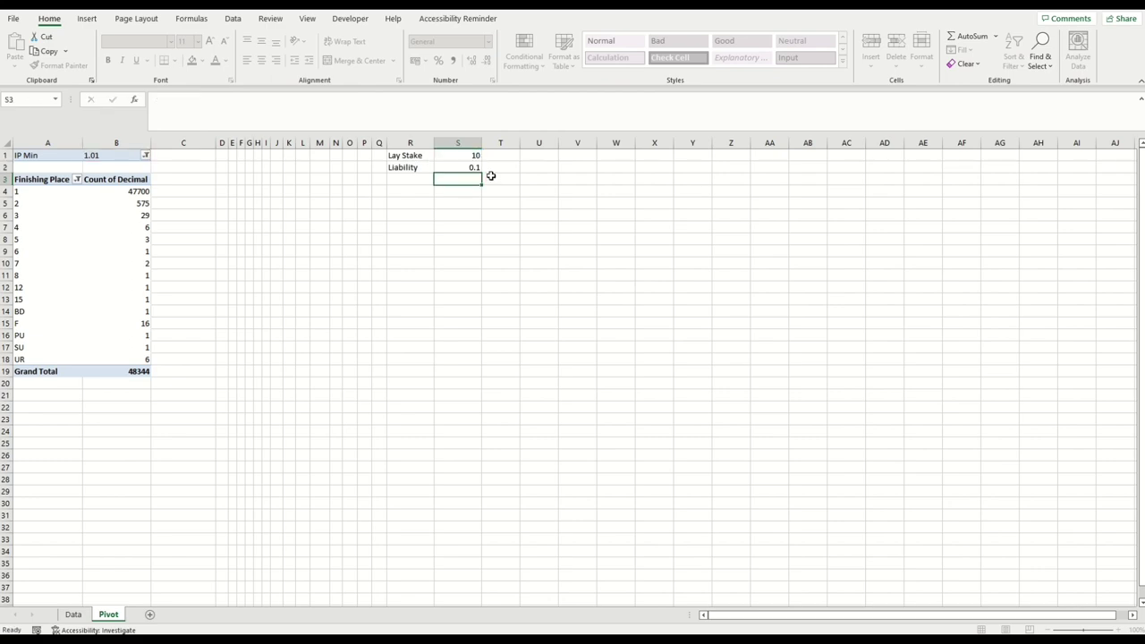
Step: Format the Lay Stake and Liability values in S1:S2 as currency in pounds, with negative numbers shown in red
{"action": "left_click", "coordinate": [466, 166]}
{"action": "left_click_drag", "start_coordinate": [465, 157], "coordinate": [465, 168]}
{"action": "right_click", "coordinate": [467, 162]}
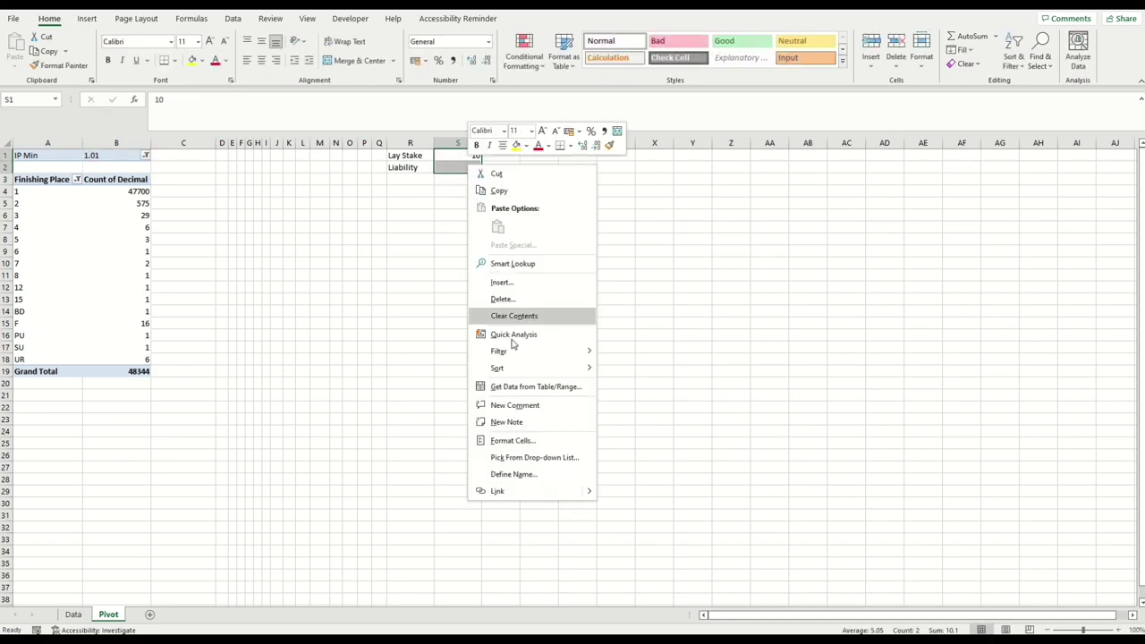
{"action": "left_click", "coordinate": [545, 436]}
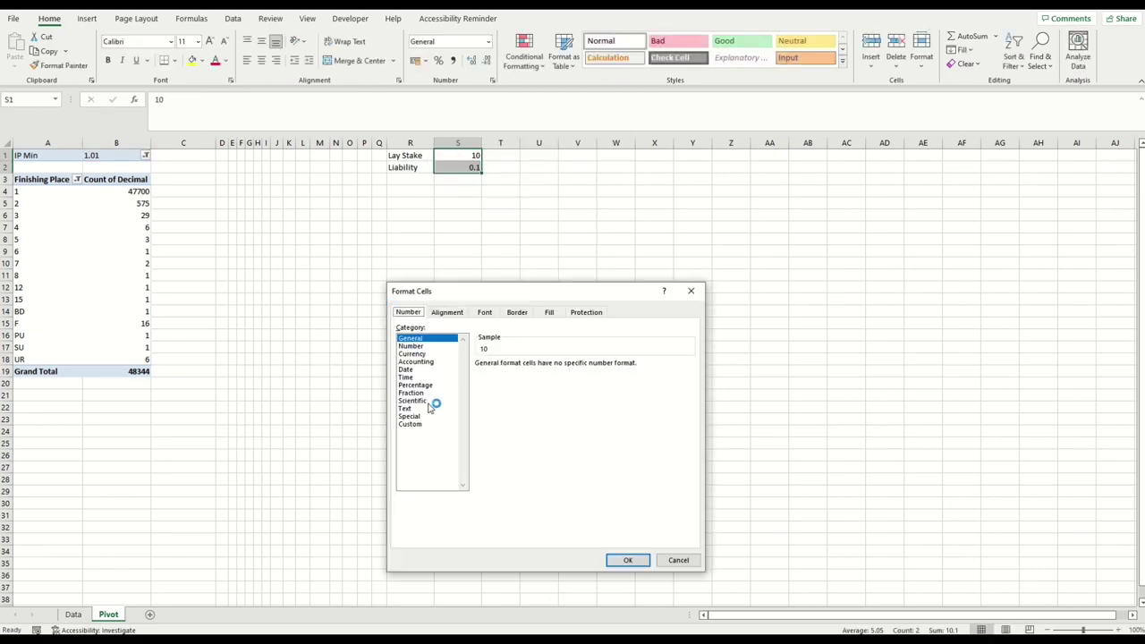
{"action": "left_click", "coordinate": [435, 354]}
{"action": "double_click", "coordinate": [505, 426]}
{"action": "left_click", "coordinate": [474, 157]}
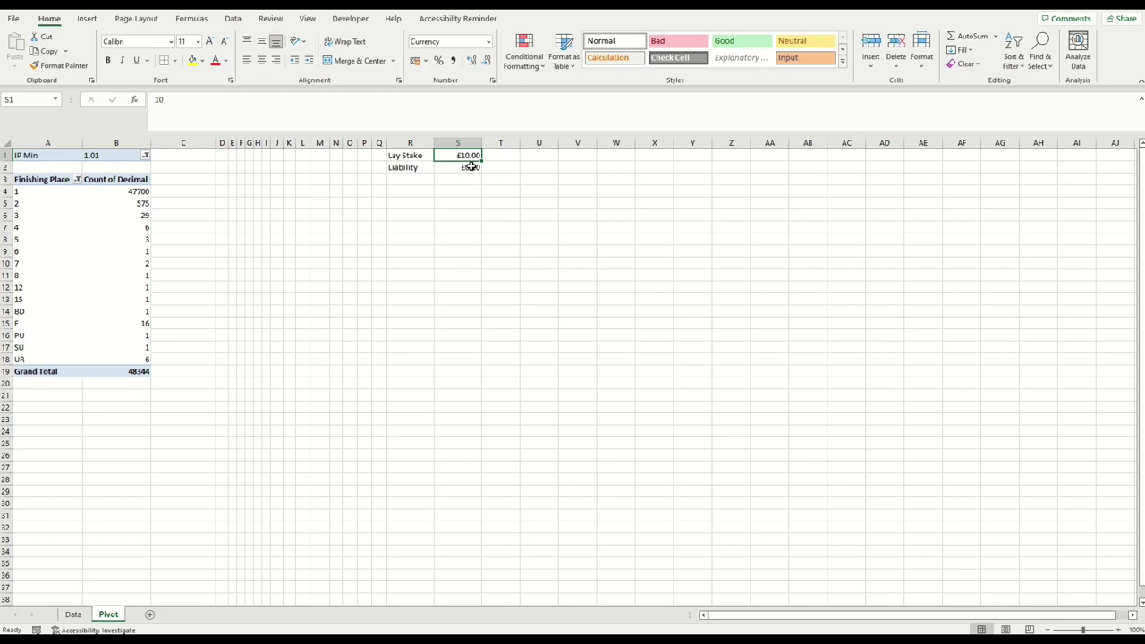
Step: Enter the label Commission in R3 with a rate of 2% in S3
{"action": "left_click", "coordinate": [417, 178]}
{"action": "type", "text": "C"}
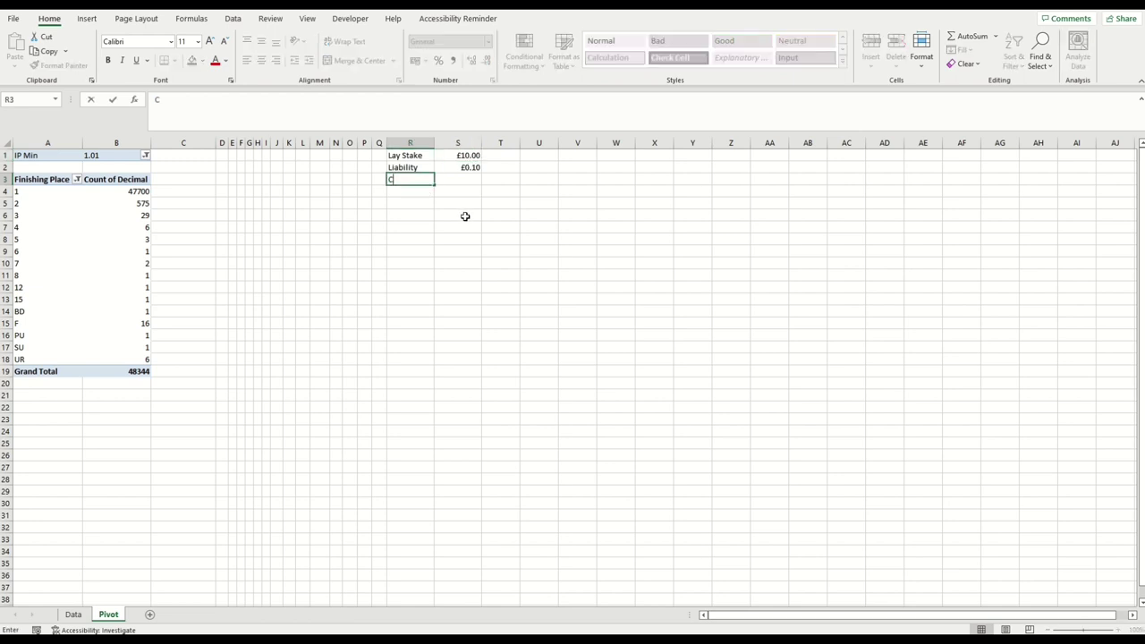
{"action": "type", "text": "ommission"}
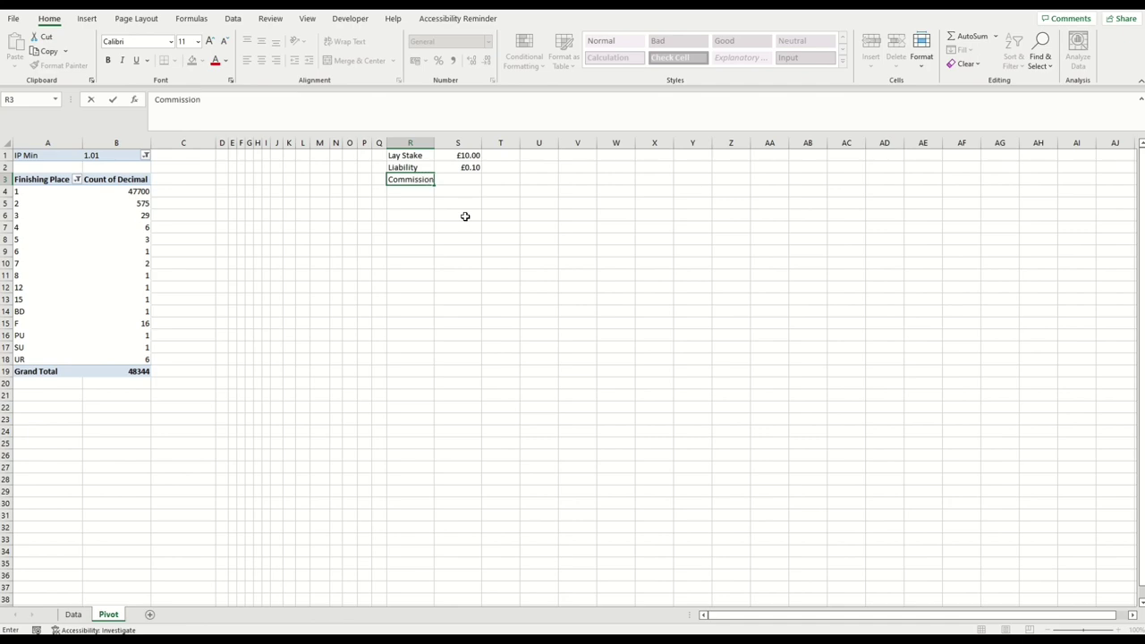
{"action": "key", "text": "Tab"}
{"action": "type", "text": "2%"}
{"action": "key", "text": "Return"}
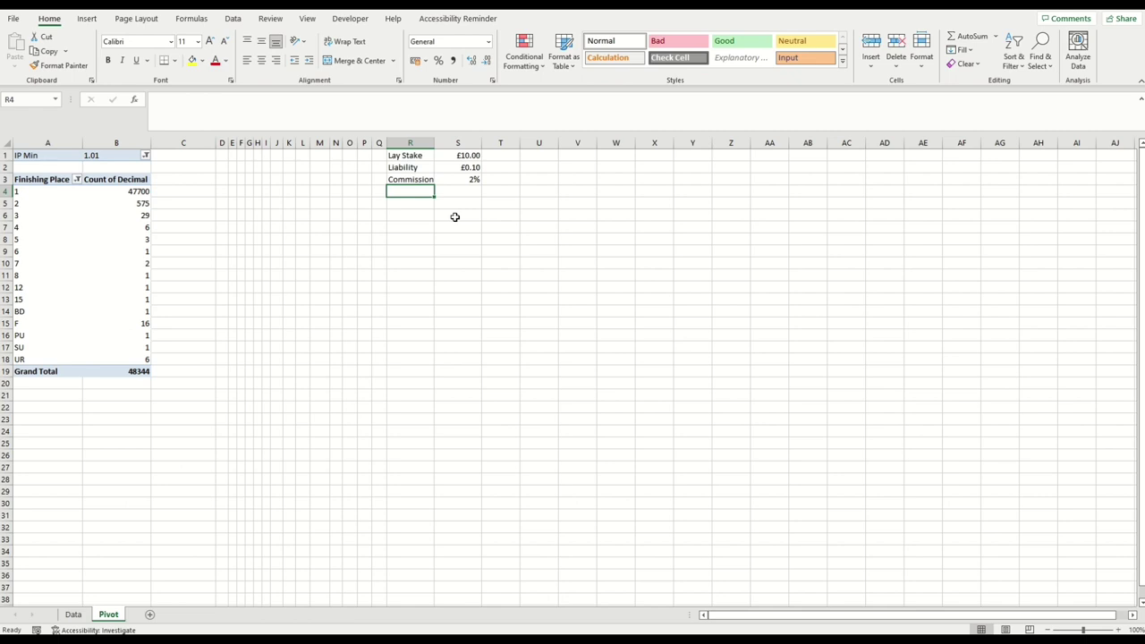
Step: Enter the label Returns in R4 and calculate the stake less commission in S4 with =S1-(S1*S3)
{"action": "type", "text": "Returns"}
{"action": "key", "text": "Tab"}
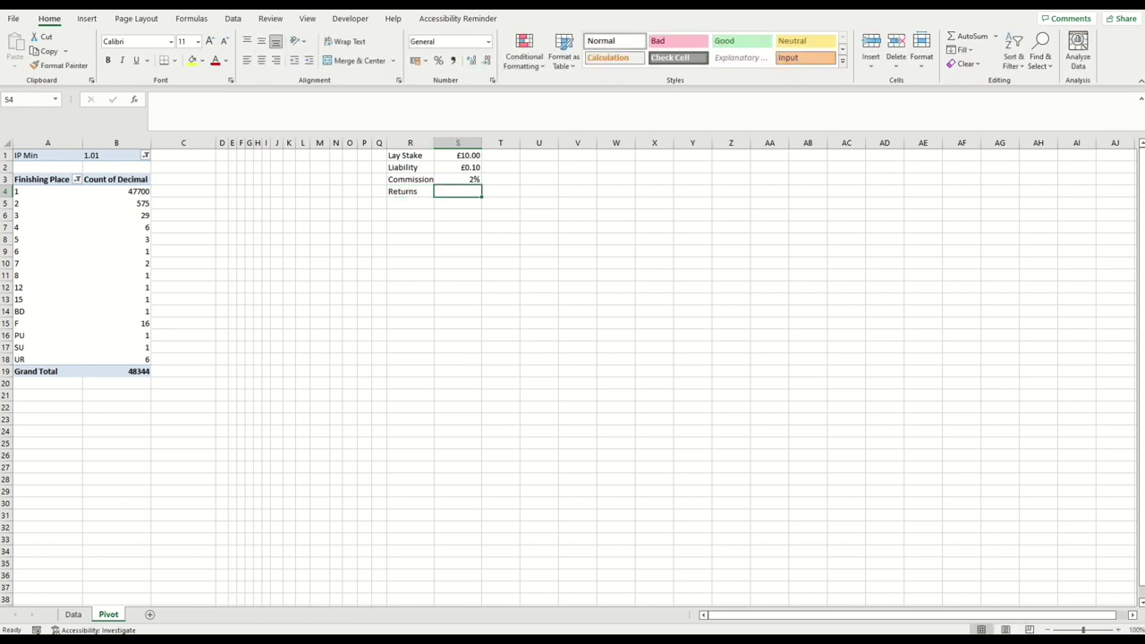
{"action": "left_click", "coordinate": [450, 194]}
{"action": "type", "text": "="}
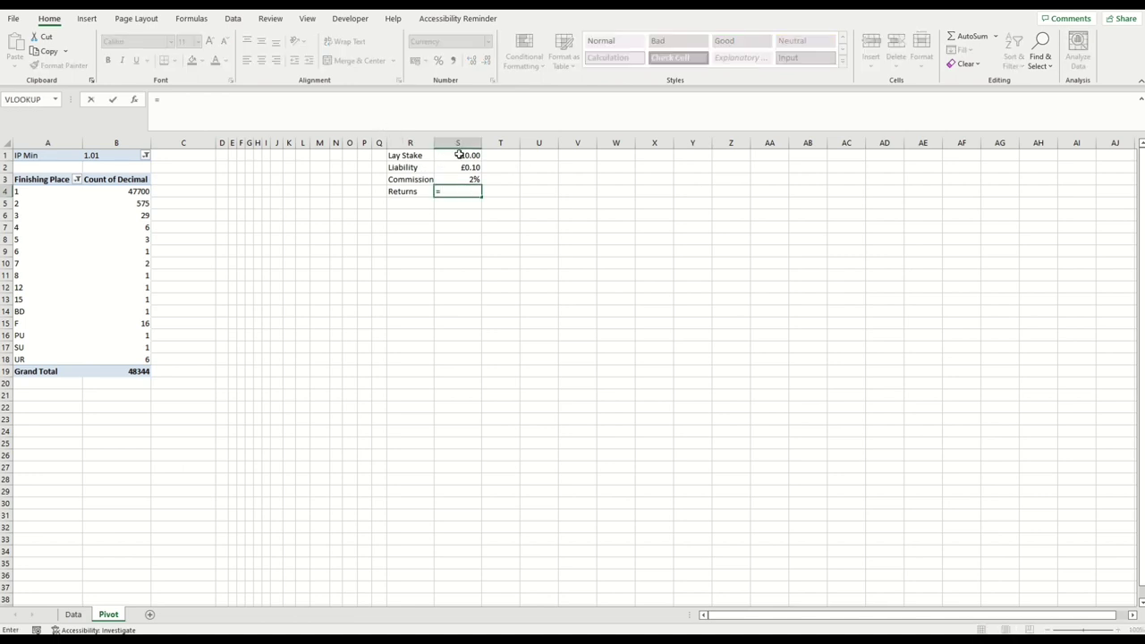
{"action": "left_click", "coordinate": [462, 155]}
{"action": "type", "text": "-("}
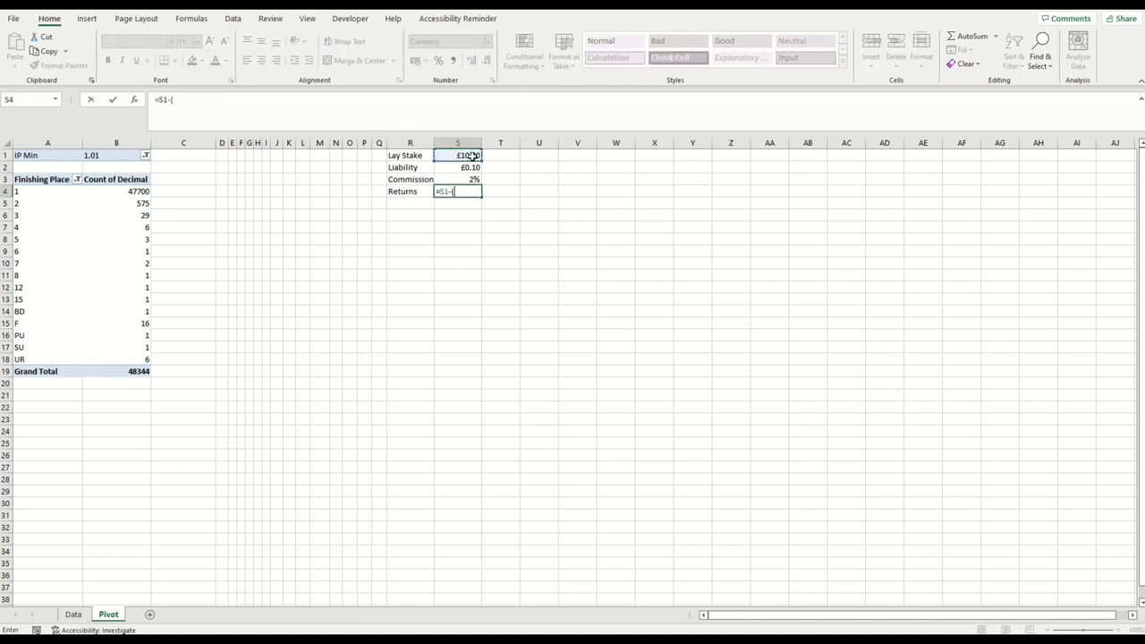
{"action": "left_click", "coordinate": [472, 155]}
{"action": "type", "text": "*"}
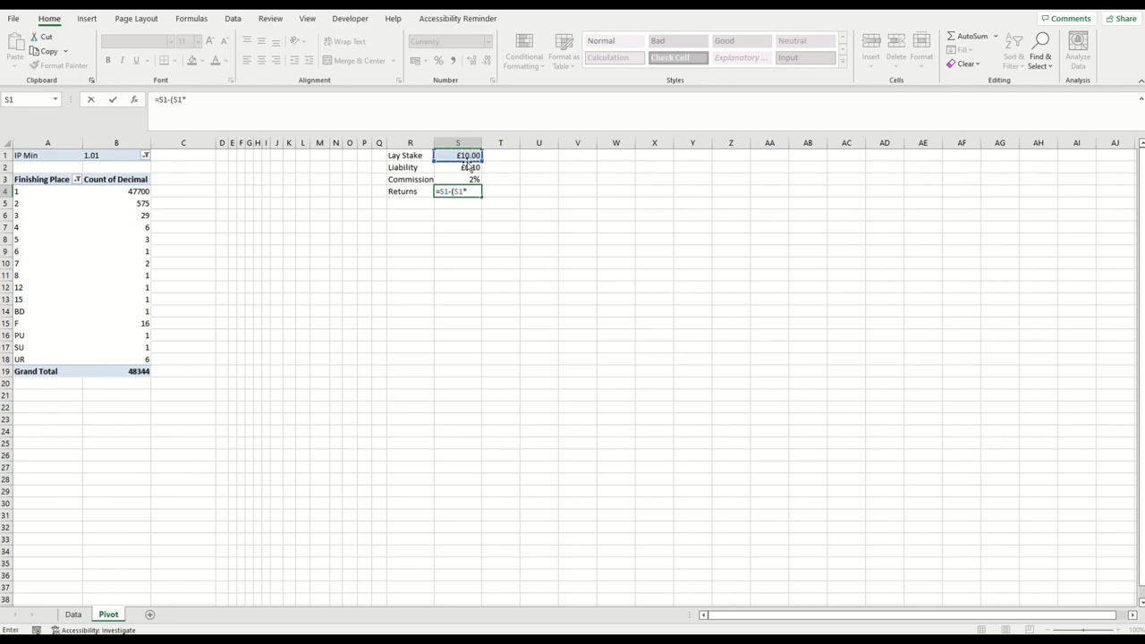
{"action": "left_click", "coordinate": [459, 180]}
{"action": "type", "text": ")"}
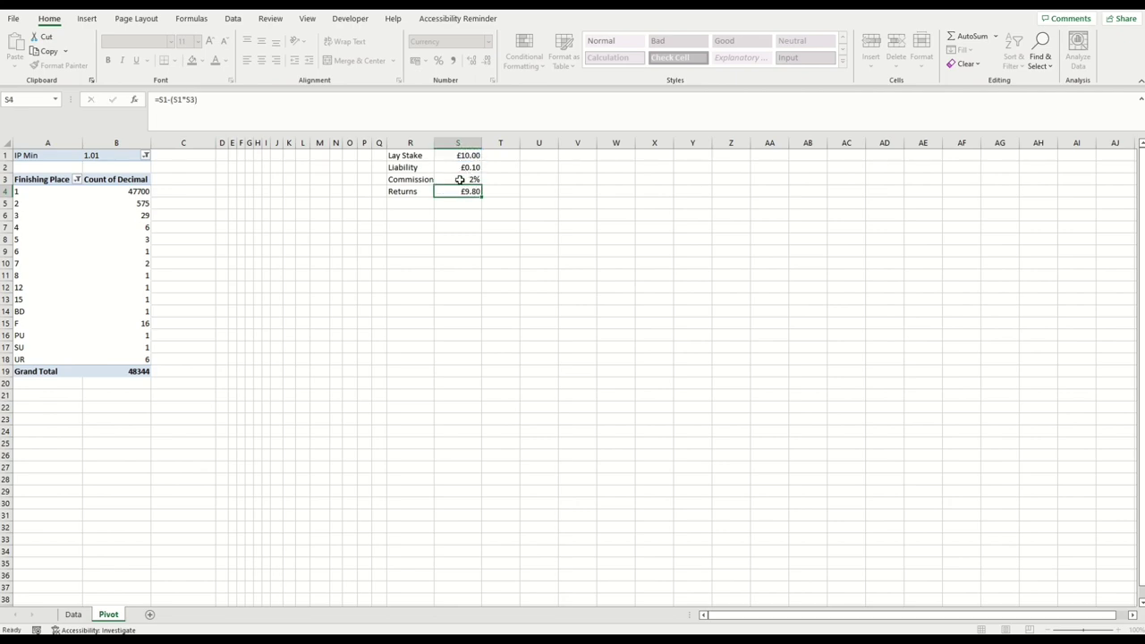
{"action": "key", "text": "Return"}
{"action": "left_click", "coordinate": [472, 192]}
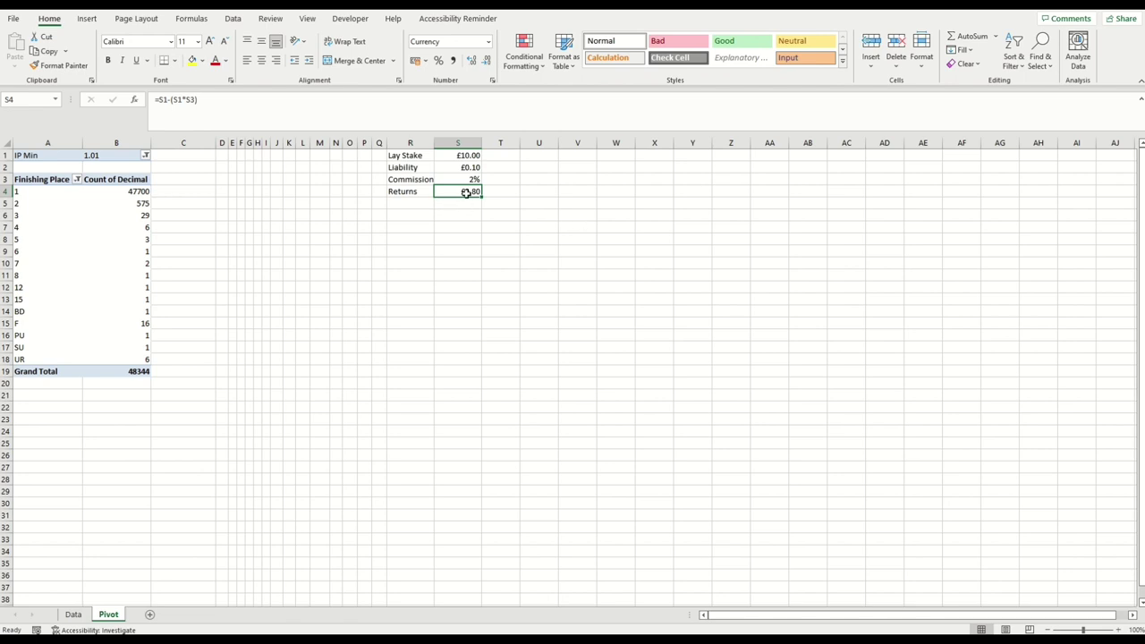
Step: Begin a formula in C4 that fetches the winners' pivot count, replacing its fixed place item with A4: =GETPIVOTDATA("Decimal",$A$3,"Place",A4)
{"action": "left_click", "coordinate": [190, 191]}
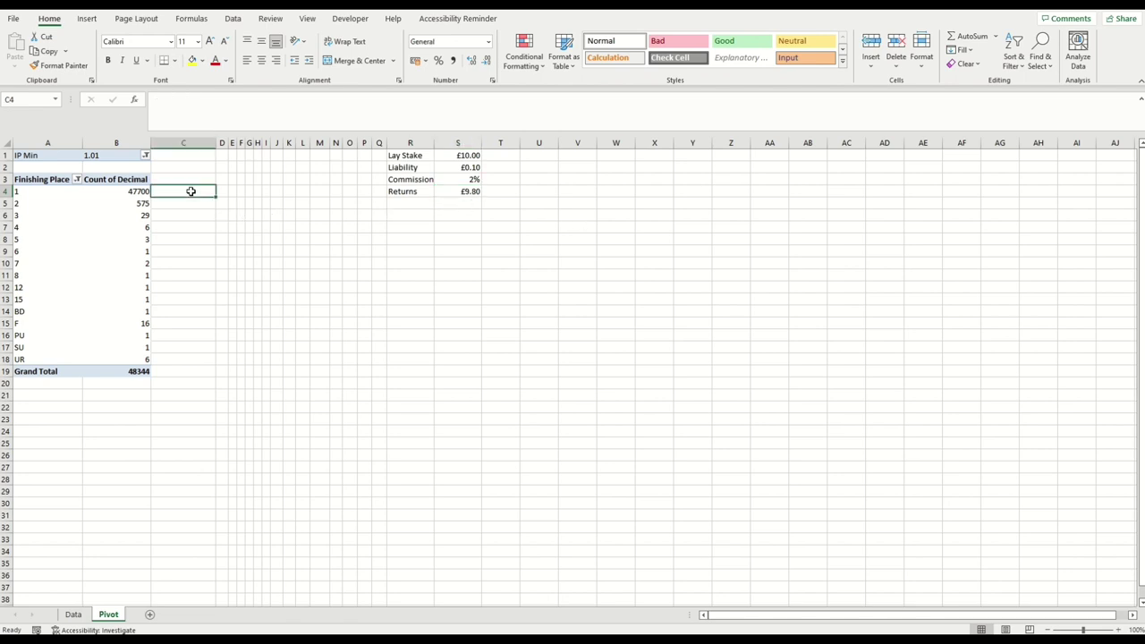
{"action": "type", "text": "="}
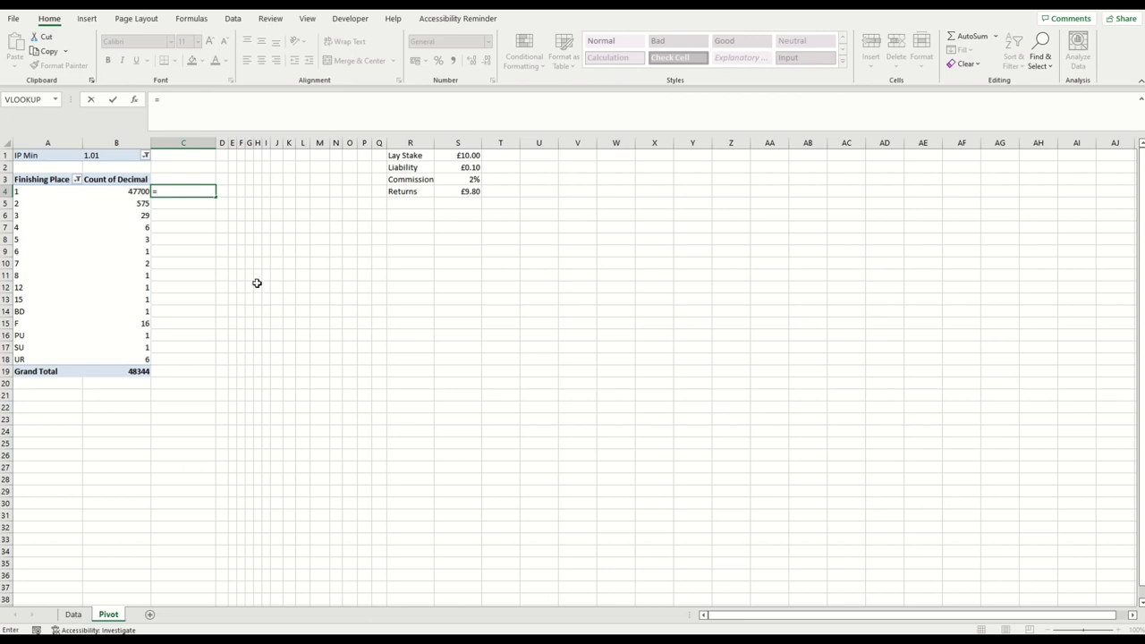
{"action": "left_click", "coordinate": [132, 191]}
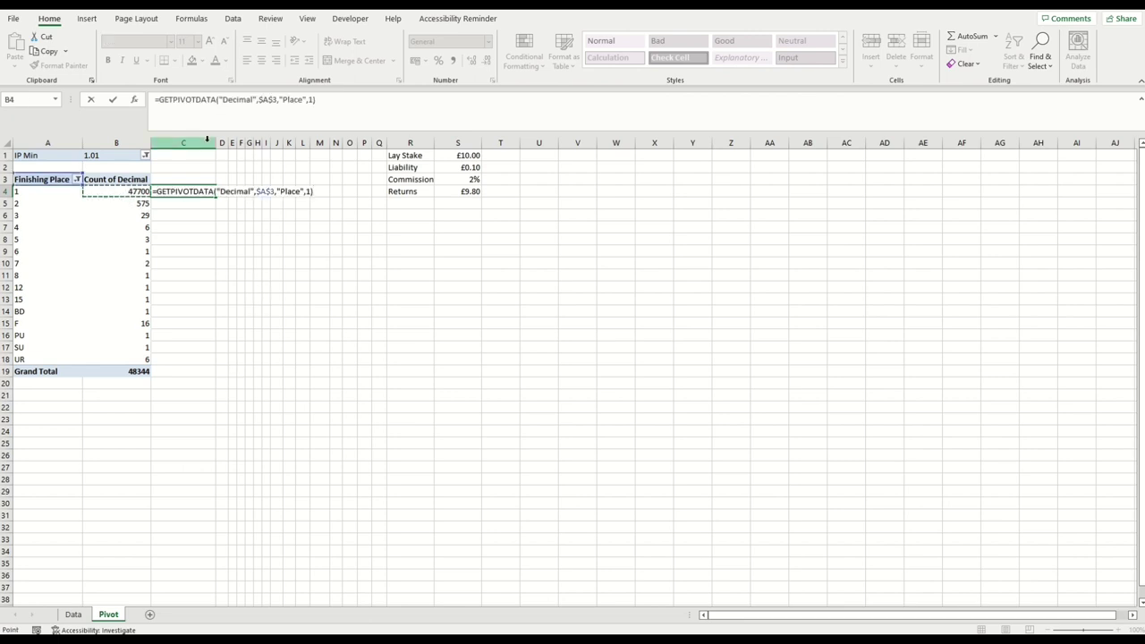
{"action": "left_click", "coordinate": [313, 115]}
{"action": "key", "text": "BackSpace"}
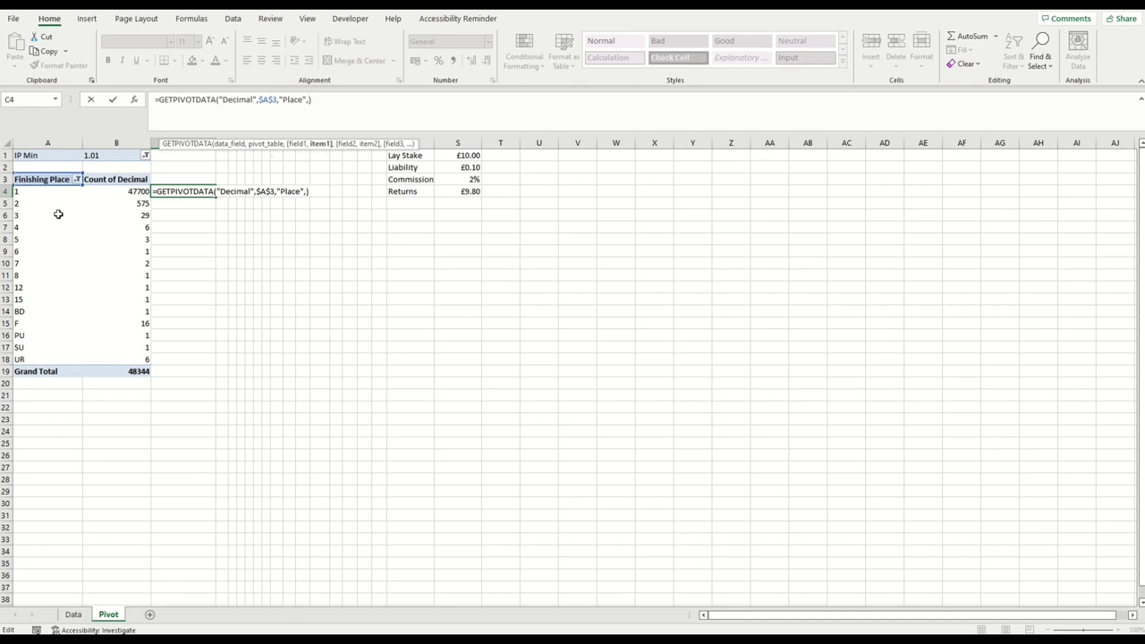
{"action": "left_click", "coordinate": [18, 192]}
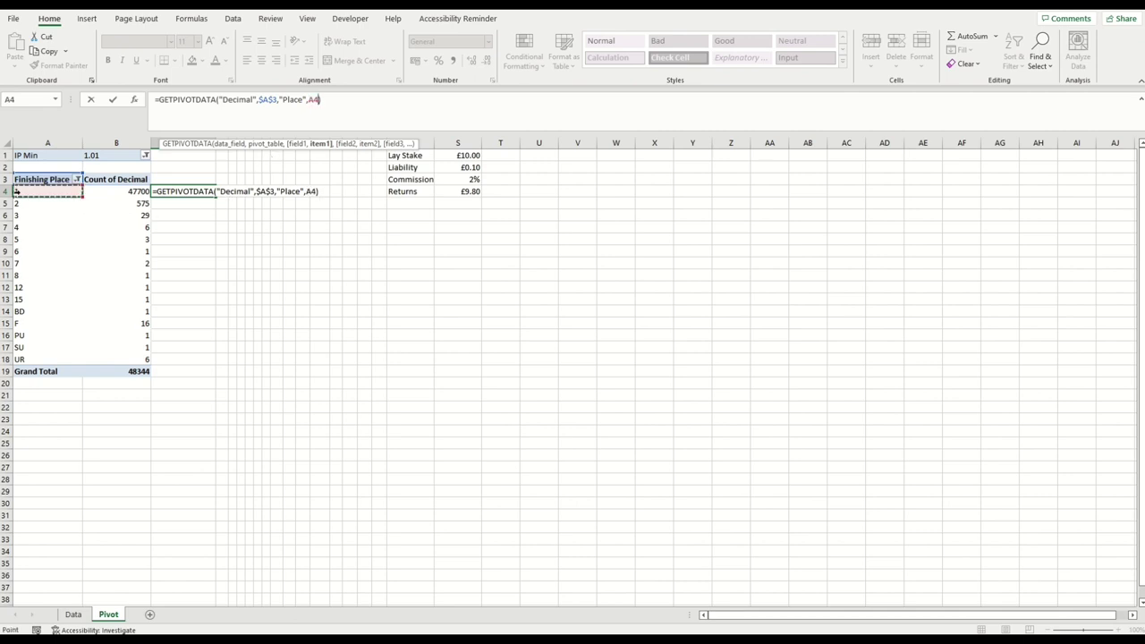
{"action": "left_click", "coordinate": [331, 99]}
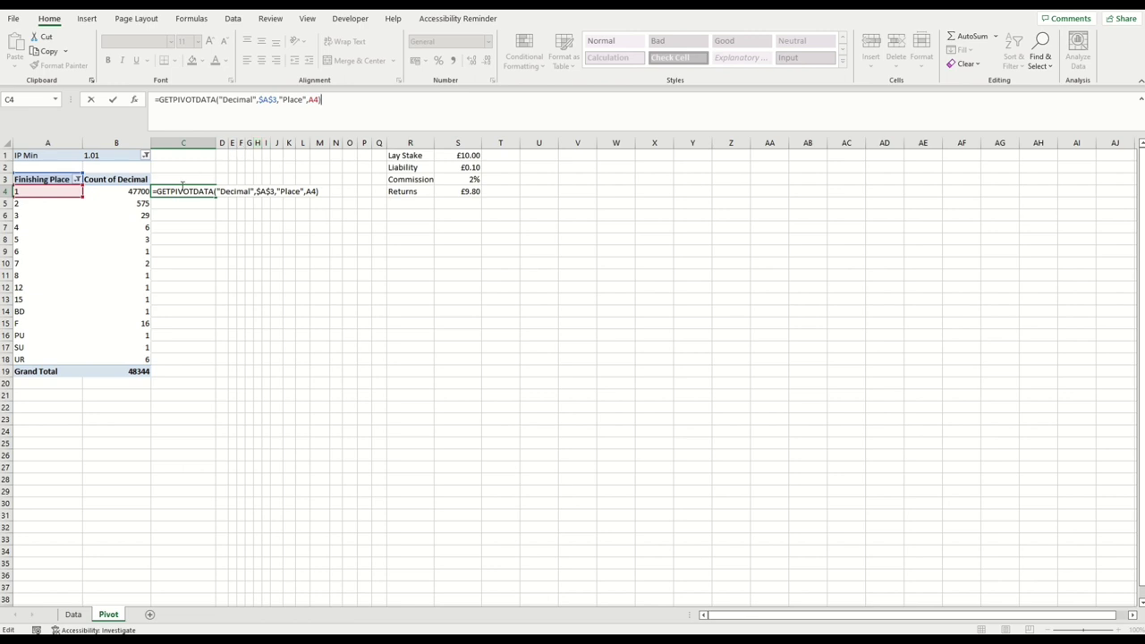
Step: Multiply the C4 formula by the Liability in S2 as an absolute reference and make the result negative
{"action": "type", "text": "*"}
{"action": "left_click", "coordinate": [458, 168]}
{"action": "left_click", "coordinate": [164, 102]}
{"action": "key", "text": "F4"}
{"action": "key", "text": "Return"}
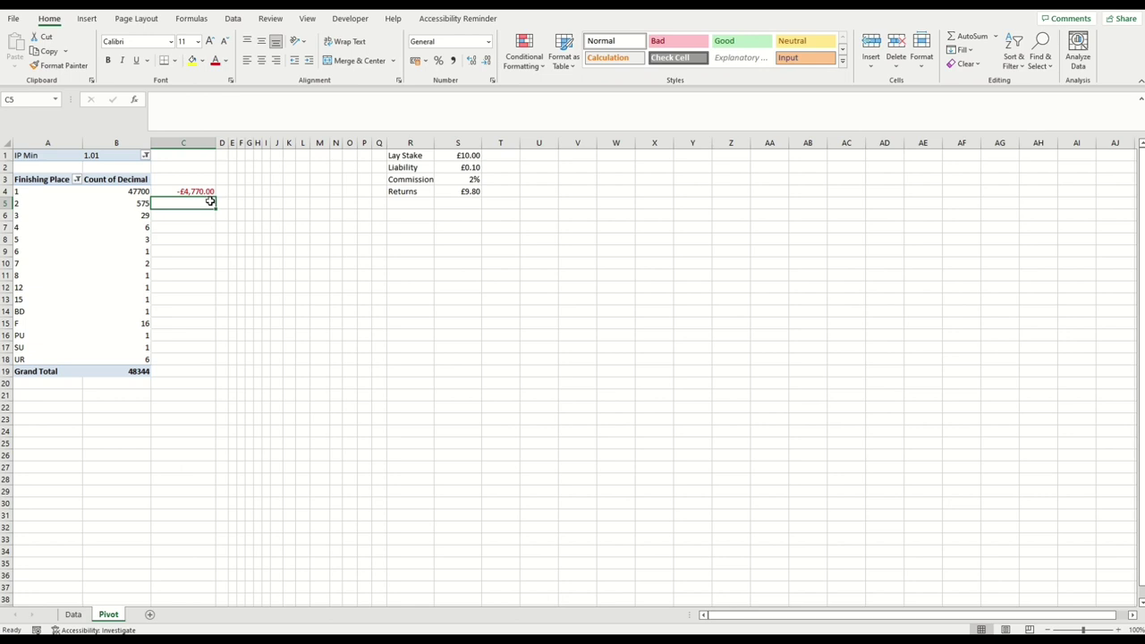
{"action": "left_click", "coordinate": [209, 194]}
Step: Begin a formula in C5 that fetches the second-place pivot count by referencing A5: =GETPIVOTDATA("Decimal",$A$3,"Place",A5)
{"action": "left_click", "coordinate": [178, 209]}
{"action": "type", "text": "="}
{"action": "left_click", "coordinate": [136, 204]}
{"action": "double_click", "coordinate": [311, 99]}
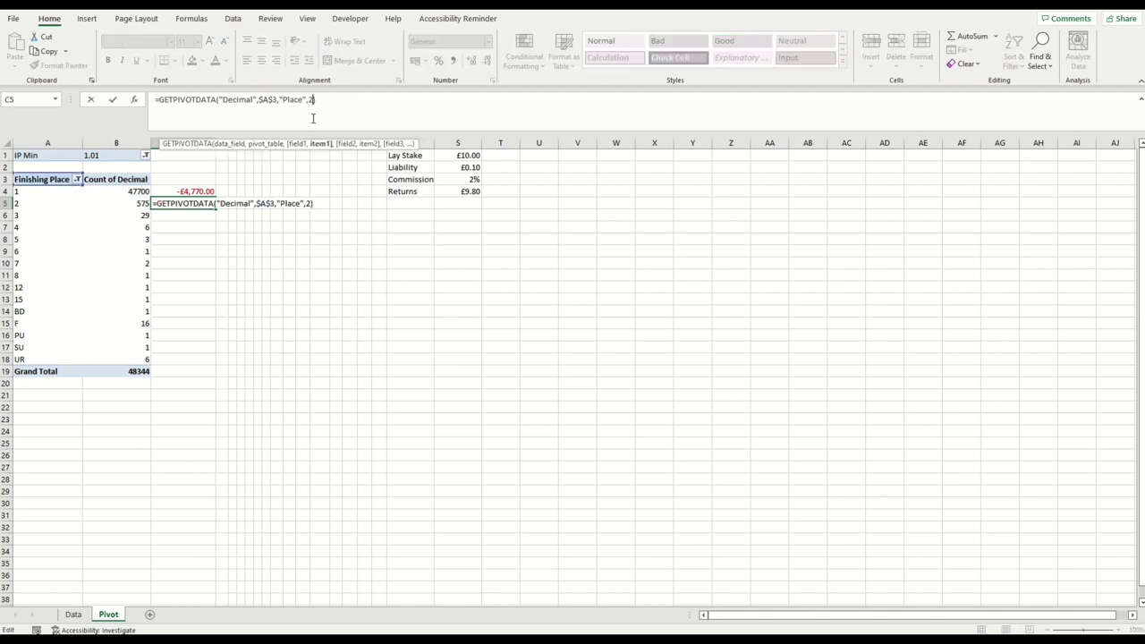
{"action": "left_click", "coordinate": [18, 203]}
{"action": "left_click", "coordinate": [379, 99]}
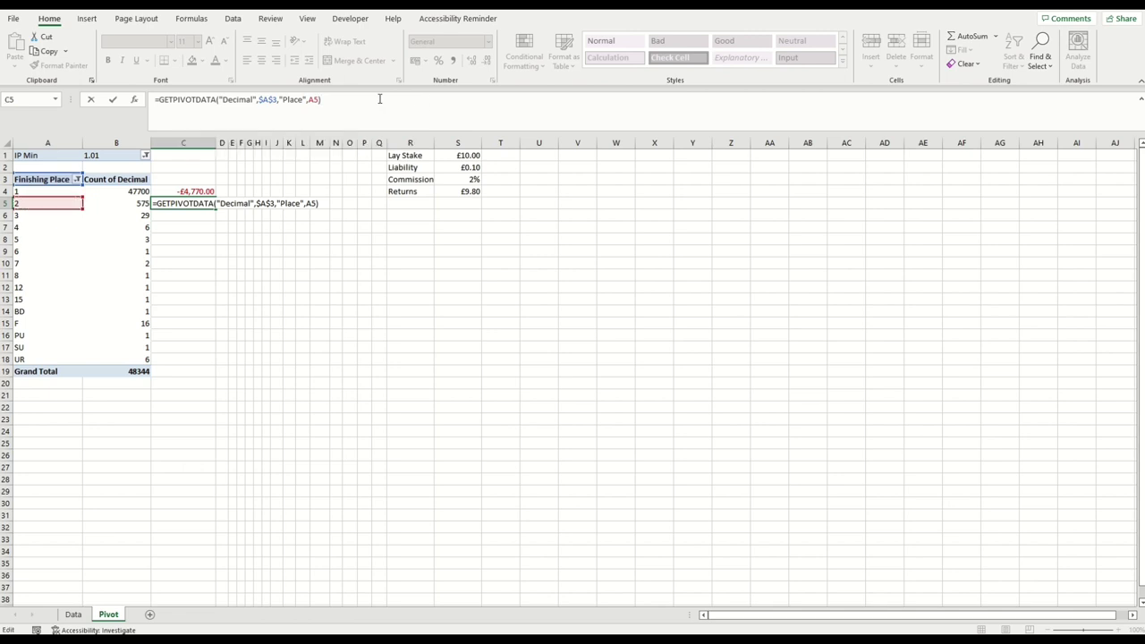
Step: Complete the C5 formula by multiplying it by the Returns value as the absolute reference $S$4
{"action": "type", "text": "*"}
{"action": "left_click", "coordinate": [470, 191]}
{"action": "left_click", "coordinate": [328, 102]}
{"action": "key", "text": "F4"}
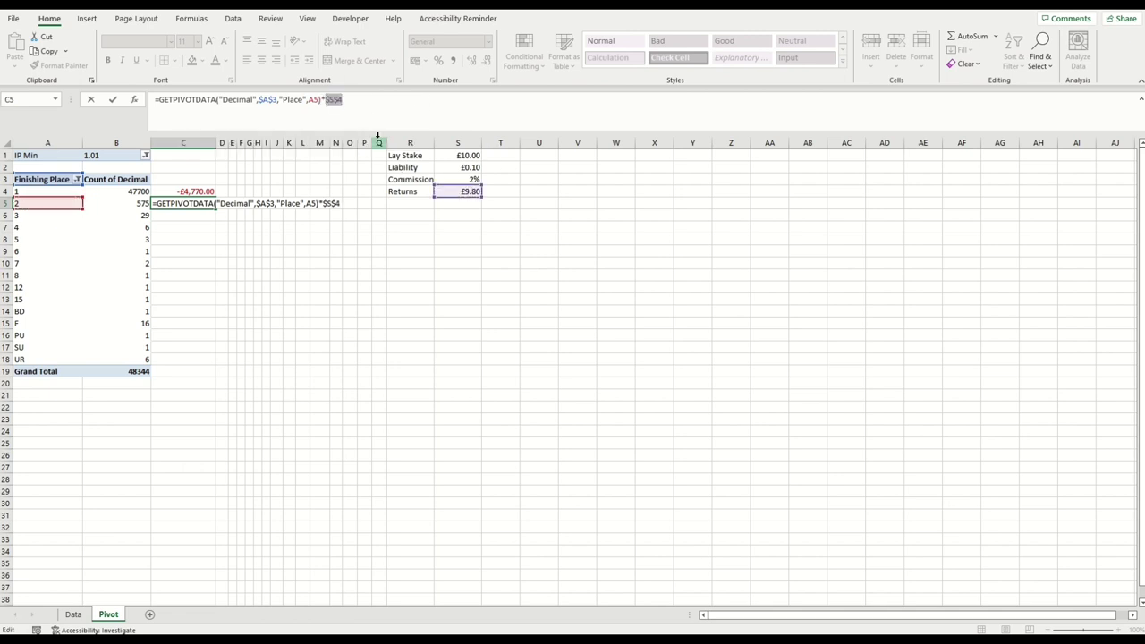
{"action": "key", "text": "Return"}
Step: Fill the C5 formula down to C18 and total the column in C19 with =SUM(C4:C18)
{"action": "left_click", "coordinate": [202, 204]}
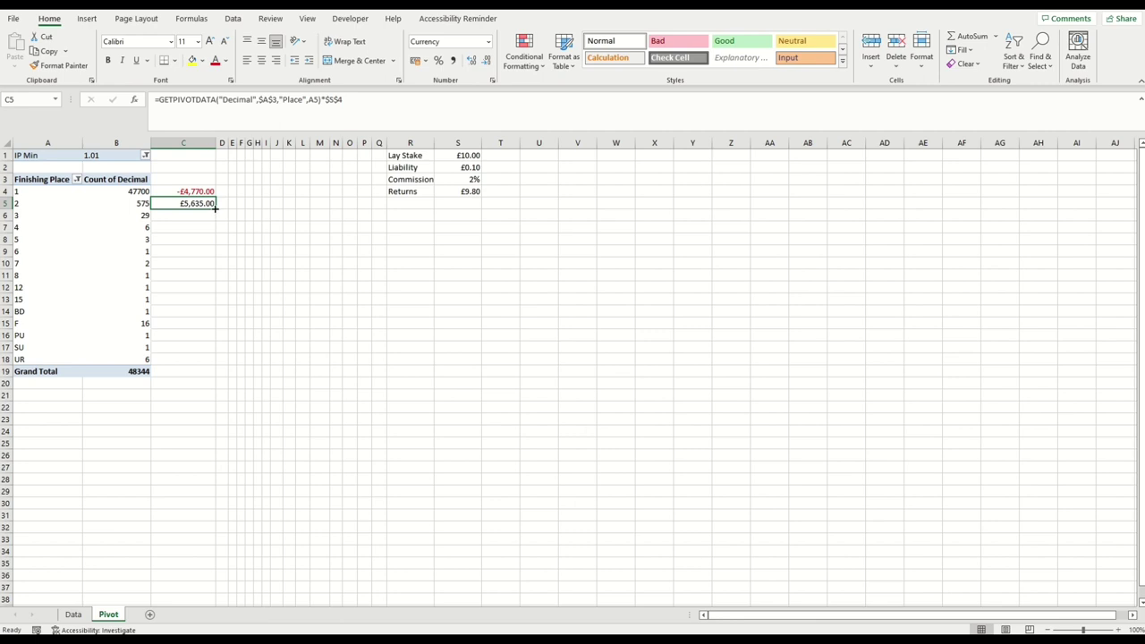
{"action": "left_click_drag", "start_coordinate": [215, 209], "coordinate": [204, 365]}
{"action": "left_click", "coordinate": [201, 373]}
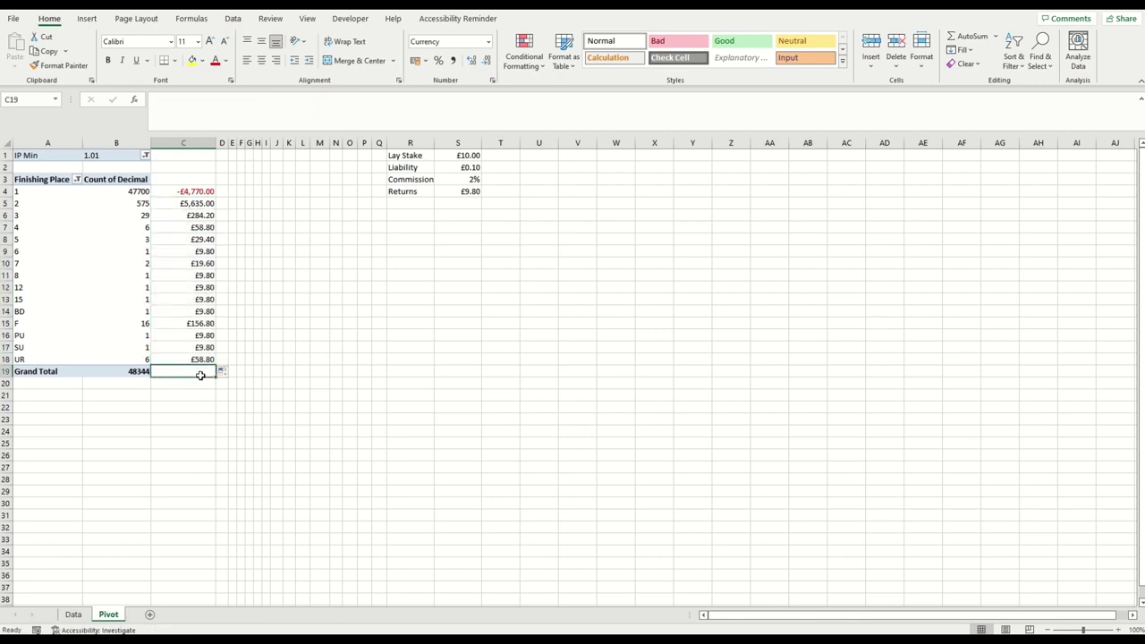
{"action": "left_click", "coordinate": [968, 36]}
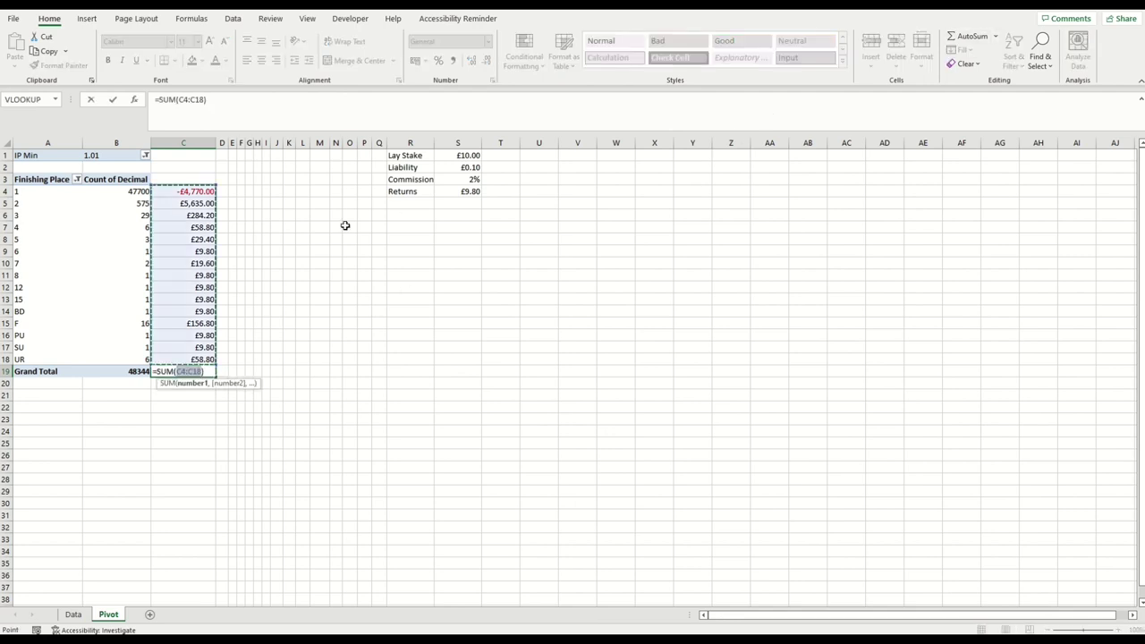
{"action": "key", "text": "ctrl+Return"}
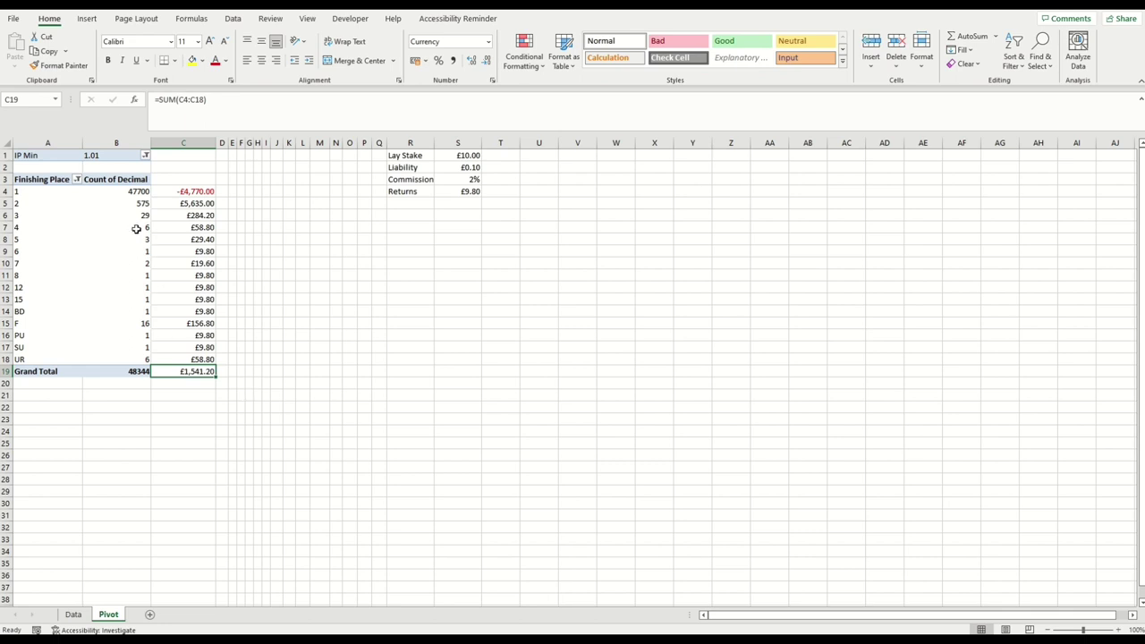
Step: Select the counts for all non-winning finishing places in B5:B18 to check their sum
{"action": "mouse_move", "coordinate": [127, 208]}
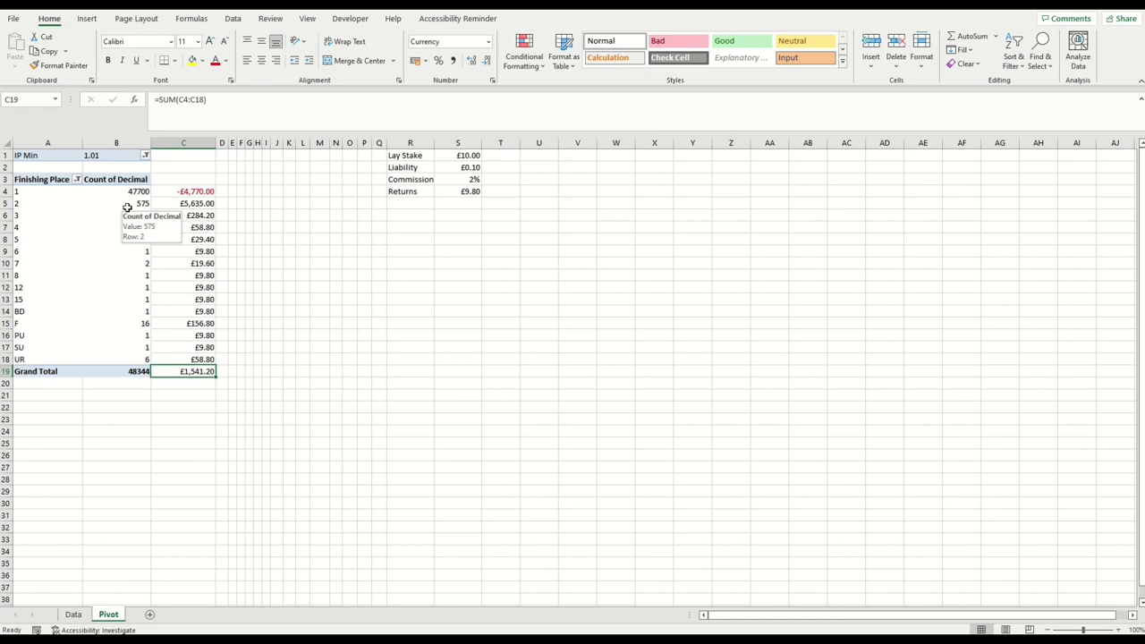
{"action": "left_click_drag", "start_coordinate": [127, 208], "coordinate": [137, 358]}
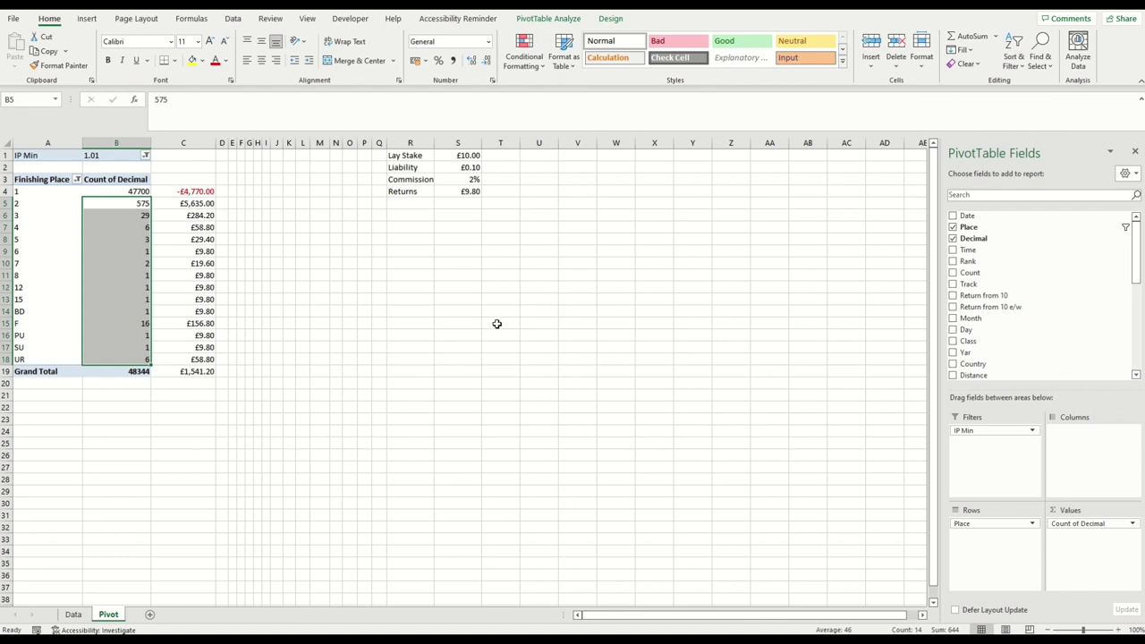